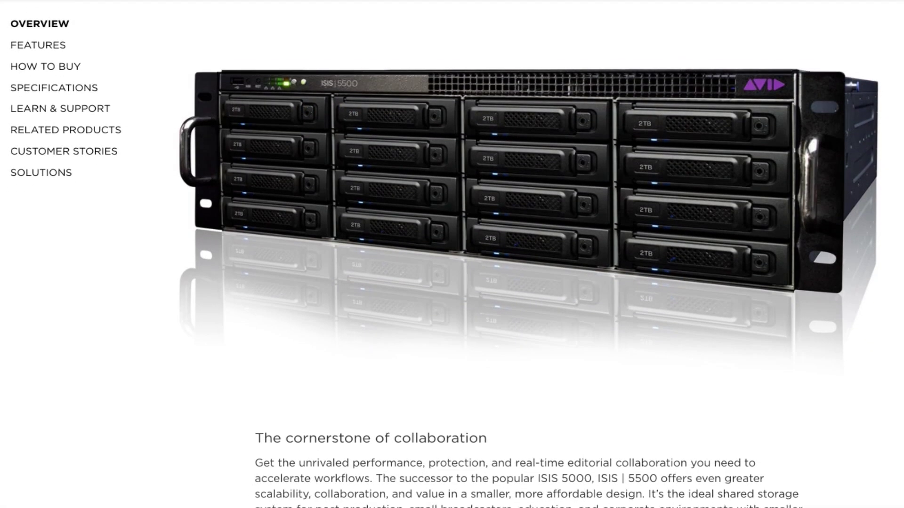
Step: Scroll down the ISIS 5500 page and jump to the 'Store and protect your media' features
{"action": "scroll", "coordinate": [452, 254], "scroll_direction": "down", "scroll_amount": 4}
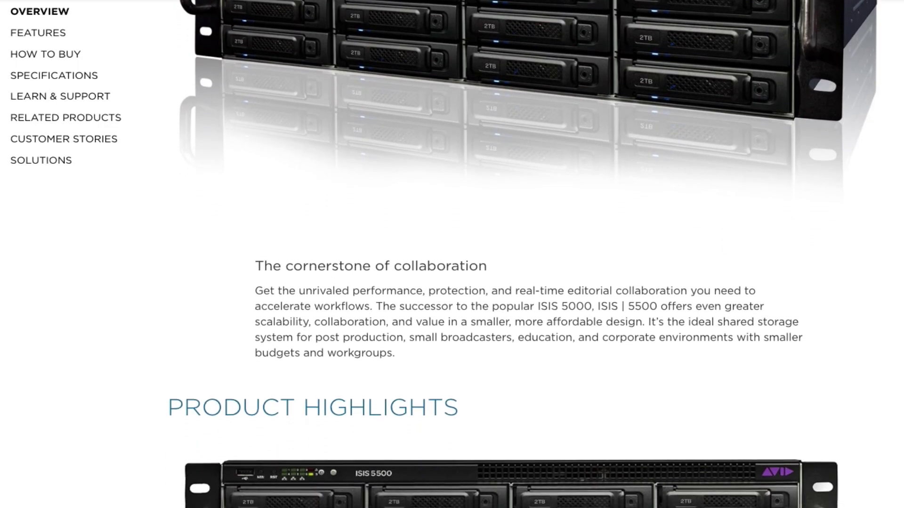
{"action": "scroll", "coordinate": [452, 254], "scroll_direction": "down", "scroll_amount": 3}
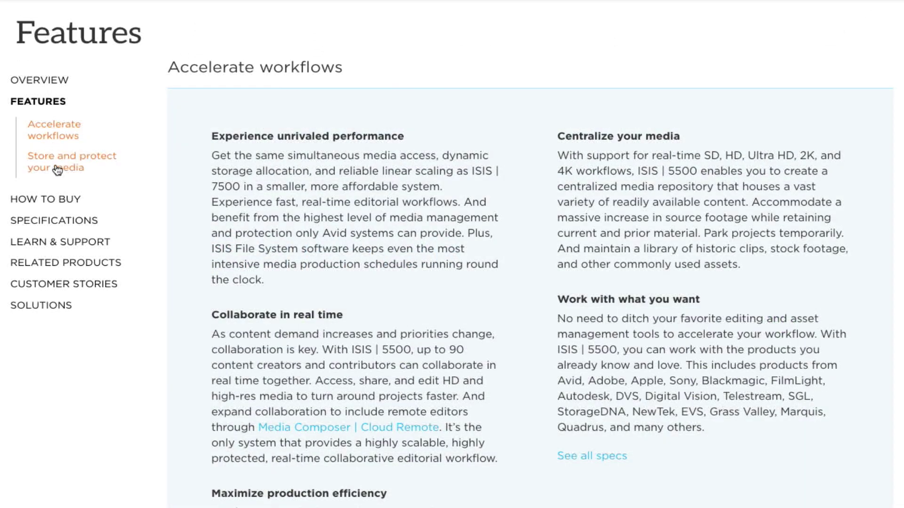
{"action": "left_click", "coordinate": [57, 171]}
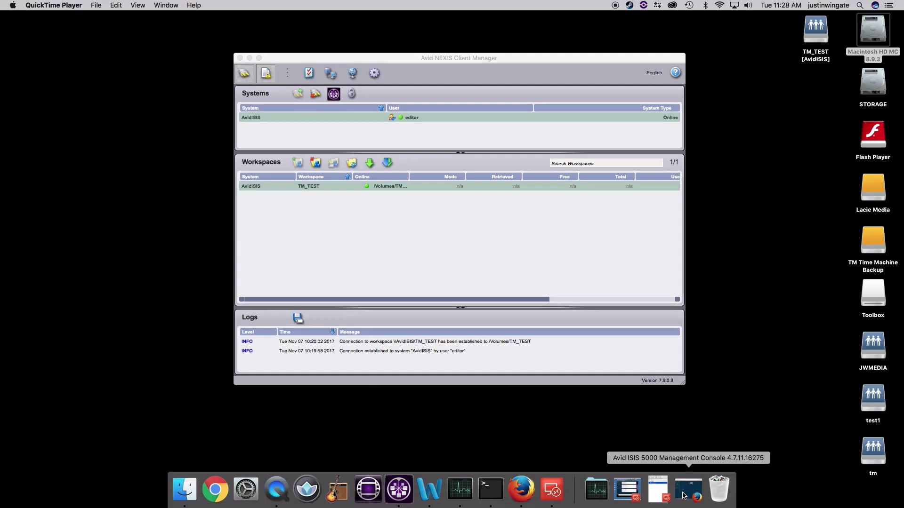
Step: Restore the ISIS console login page and sign in with the administrator password
{"action": "left_click", "coordinate": [684, 490]}
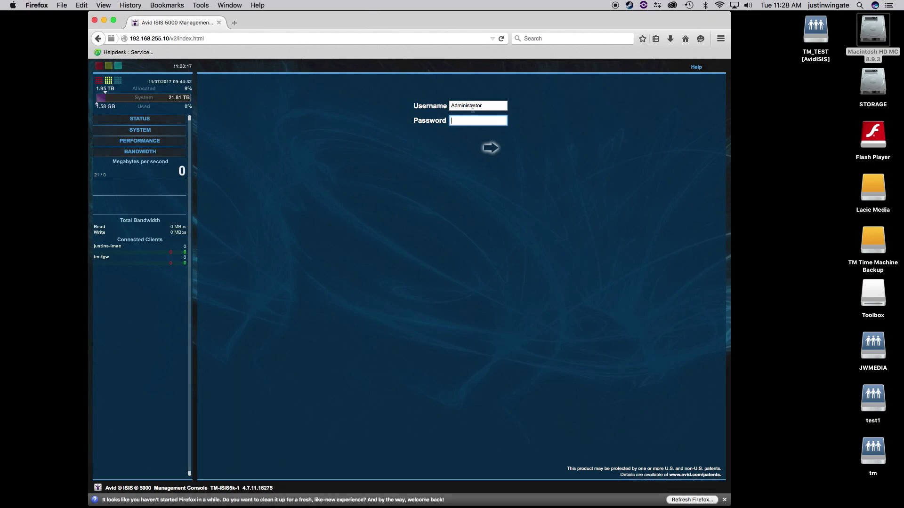
{"action": "type", "text": "12"}
{"action": "key", "text": "Return"}
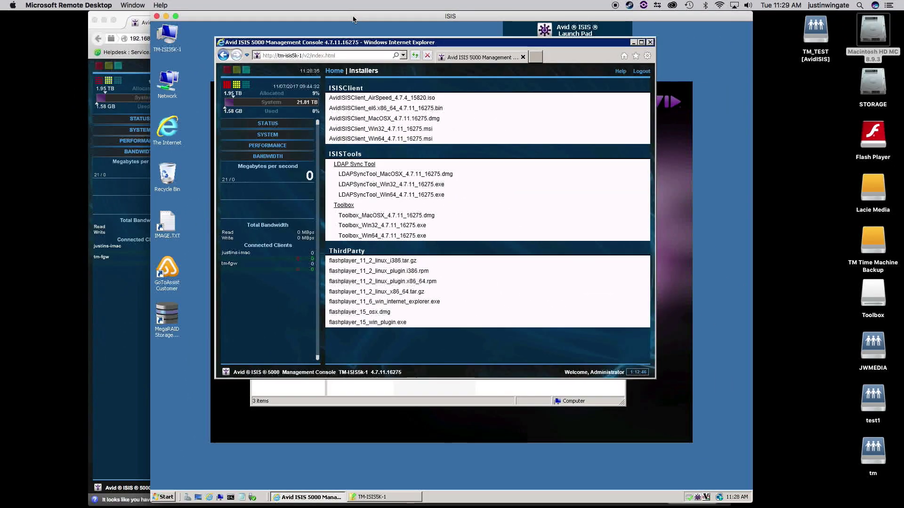
Step: Minimize the management console, move the Explorer window aside, and select the MegaRAID Storage Manager shortcut
{"action": "left_click_drag", "start_coordinate": [353, 19], "coordinate": [329, 17]}
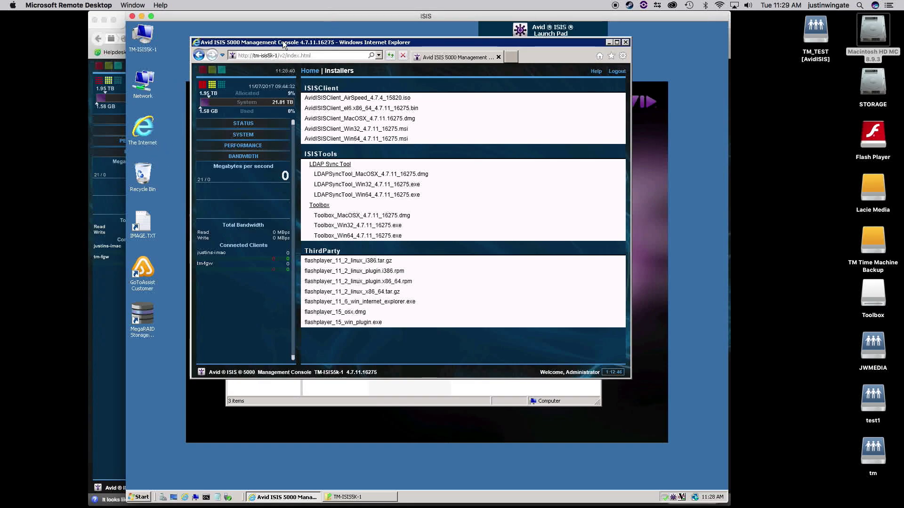
{"action": "left_click", "coordinate": [609, 42]}
{"action": "left_click_drag", "start_coordinate": [460, 125], "coordinate": [342, 105]}
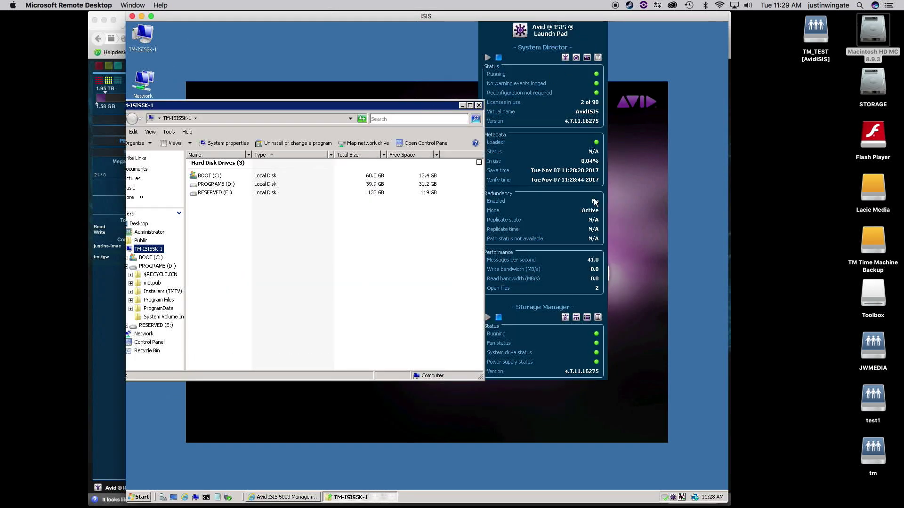
{"action": "left_click_drag", "start_coordinate": [432, 108], "coordinate": [410, 98]}
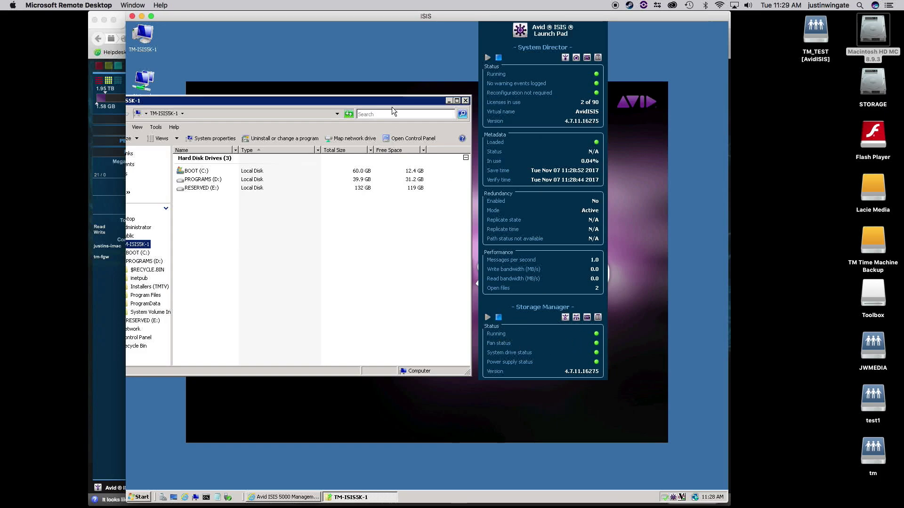
{"action": "left_click_drag", "start_coordinate": [407, 99], "coordinate": [457, 82]}
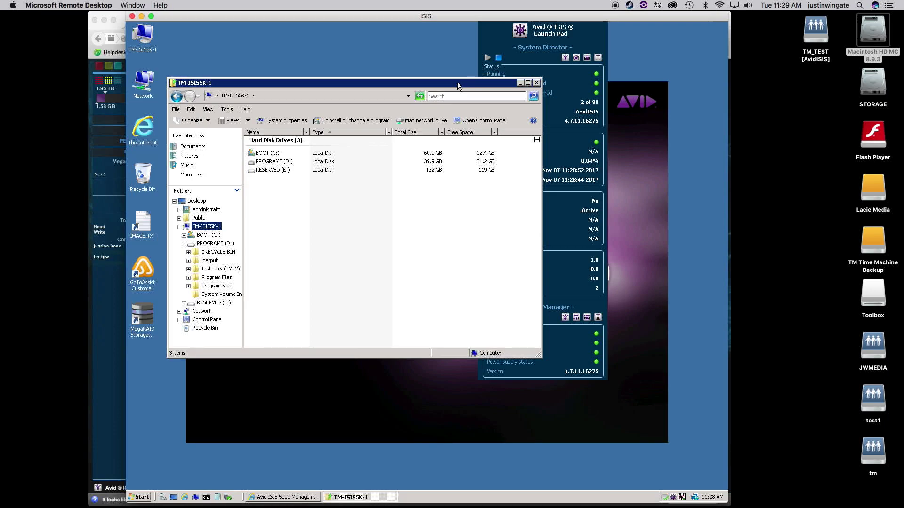
{"action": "left_click", "coordinate": [145, 312]}
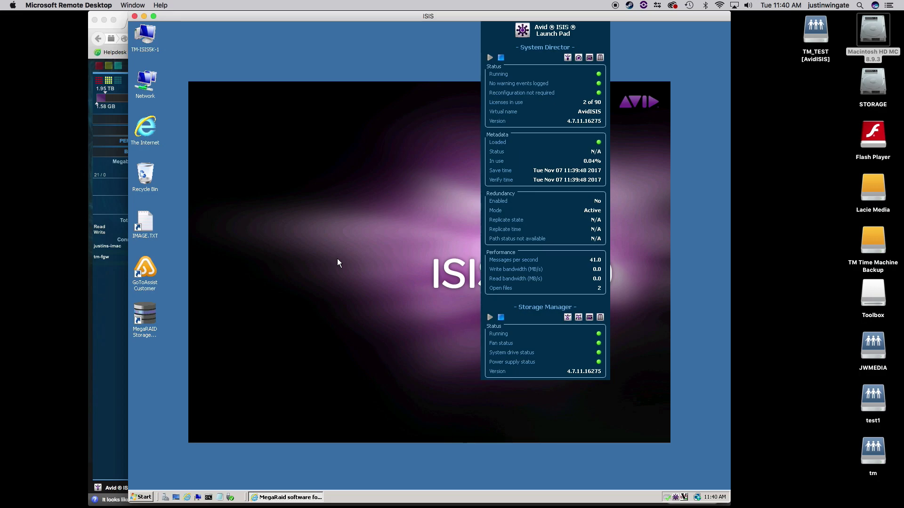
Step: Restore the MegaRAID Knowledge Base article in Internet Explorer and scroll to the MSM download link
{"action": "left_click", "coordinate": [283, 495]}
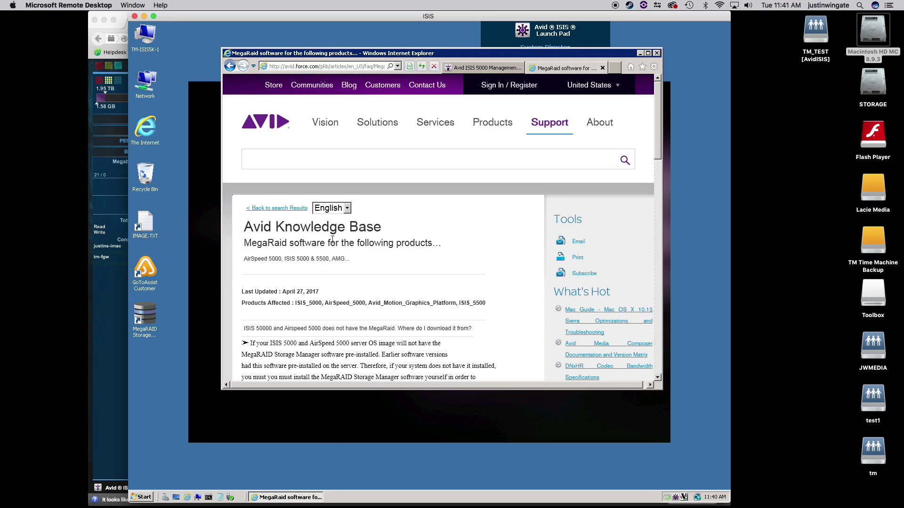
{"action": "left_click_drag", "start_coordinate": [390, 55], "coordinate": [378, 56]}
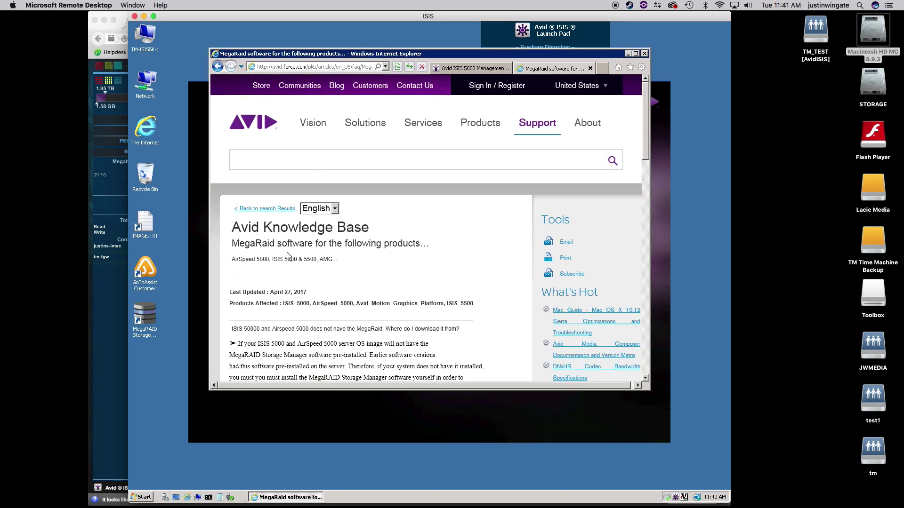
{"action": "left_click_drag", "start_coordinate": [645, 159], "coordinate": [645, 226]}
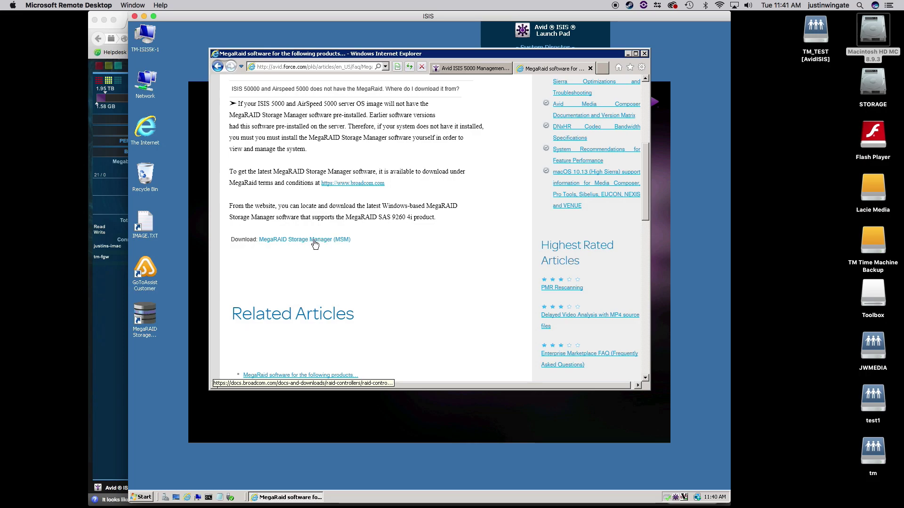
Step: Close the Knowledge Base window and reposition the MegaRAID Host View window
{"action": "left_click", "coordinate": [645, 54]}
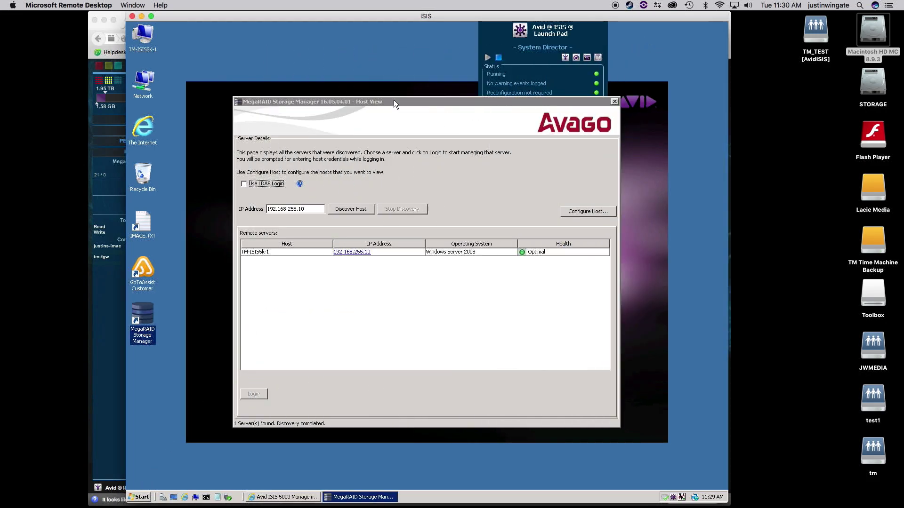
{"action": "left_click_drag", "start_coordinate": [394, 97], "coordinate": [368, 85]}
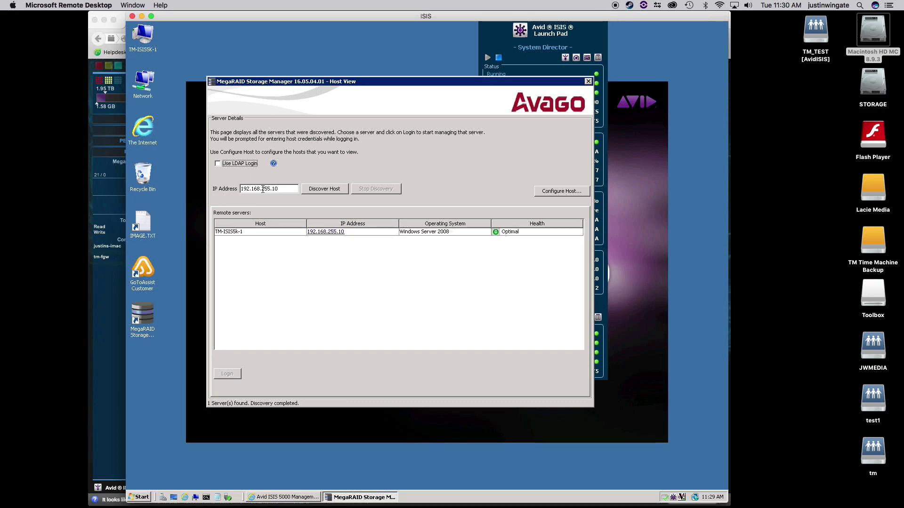
{"action": "left_click_drag", "start_coordinate": [328, 81], "coordinate": [329, 78]}
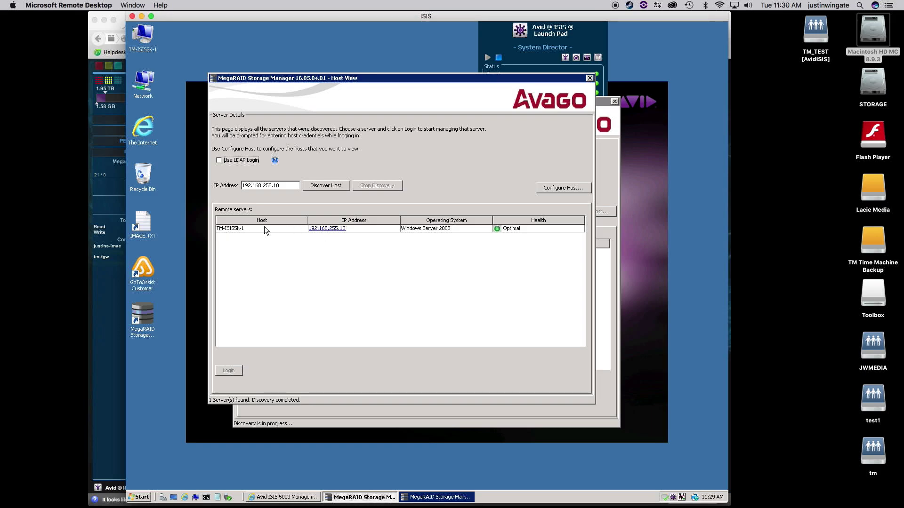
Step: Log in to the engine at 192.168.255.10 as Administrator with its password
{"action": "left_click", "coordinate": [332, 229]}
{"action": "left_click_drag", "start_coordinate": [424, 199], "coordinate": [384, 184]}
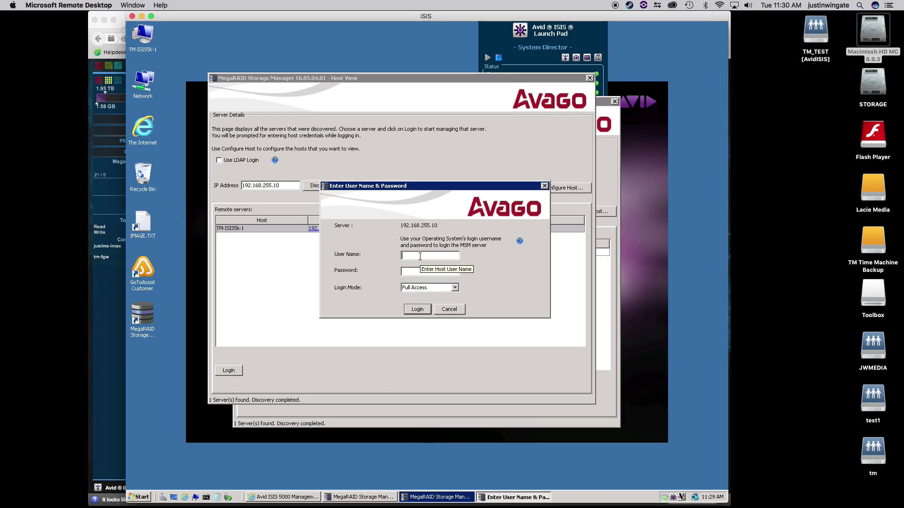
{"action": "type", "text": "Administrator"}
{"action": "key", "text": "Tab"}
{"action": "type", "text": "********"}
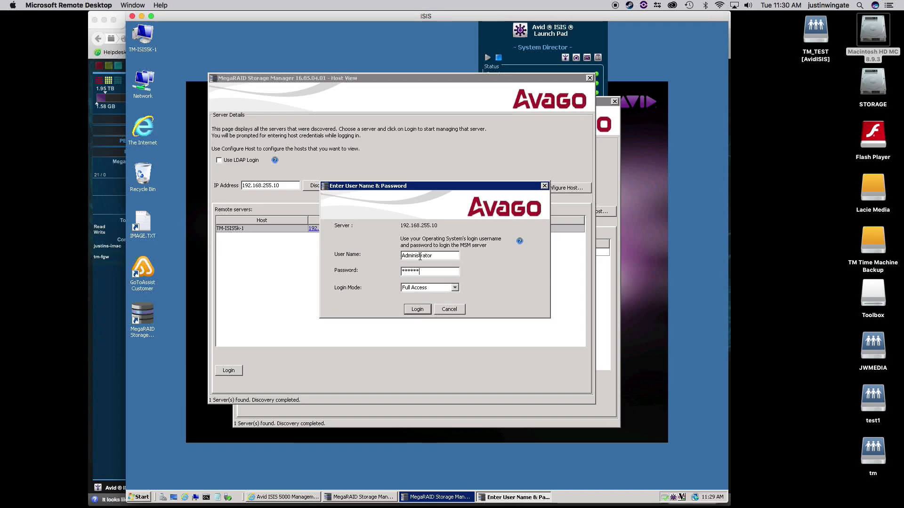
{"action": "key", "text": "Return"}
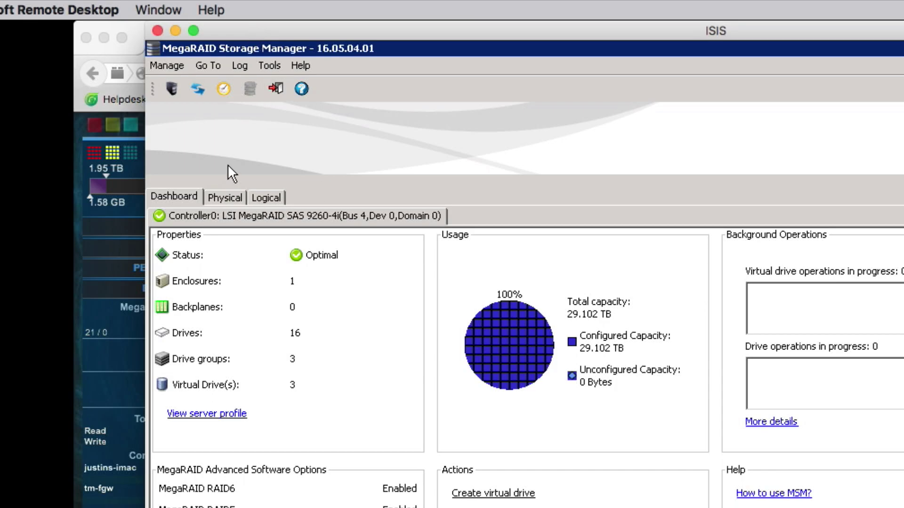
Step: Compare the logical and physical views and check the Slot 1 and Slot 16 hot spare drives
{"action": "left_click", "coordinate": [269, 198]}
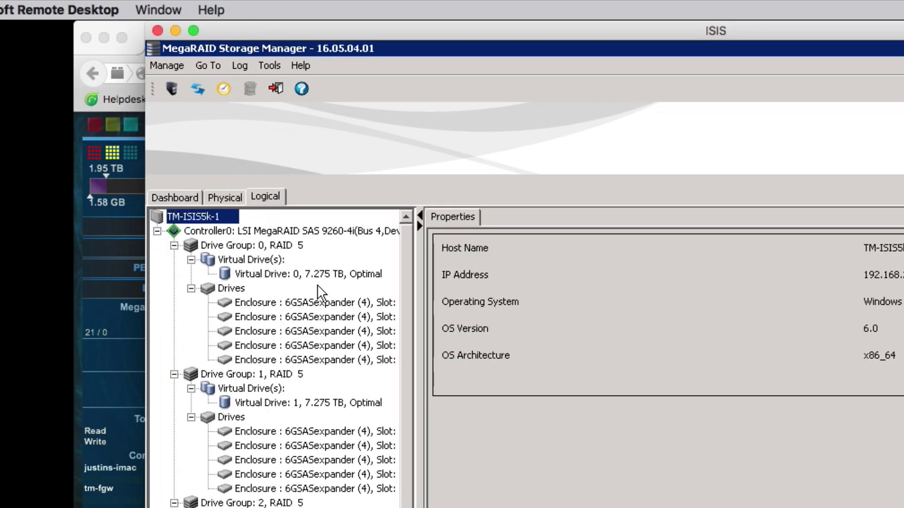
{"action": "left_click", "coordinate": [226, 197]}
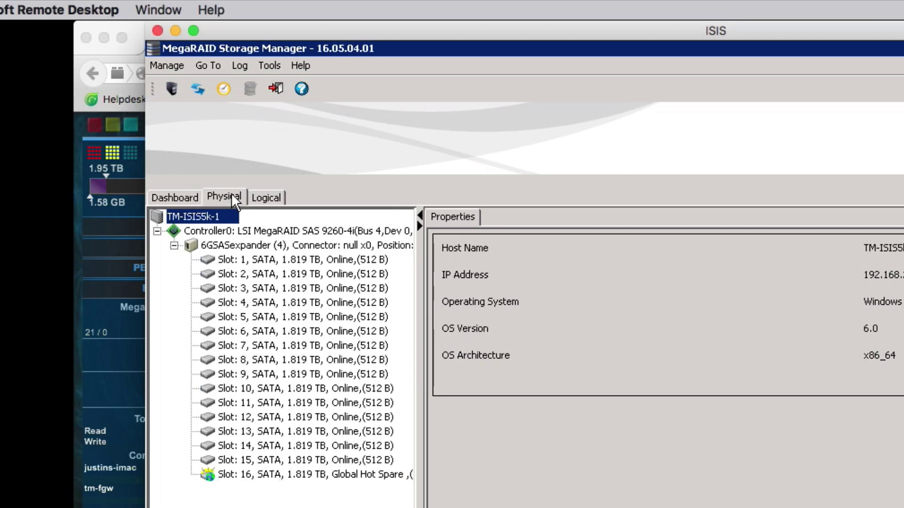
{"action": "left_click", "coordinate": [254, 261]}
{"action": "left_click", "coordinate": [258, 475]}
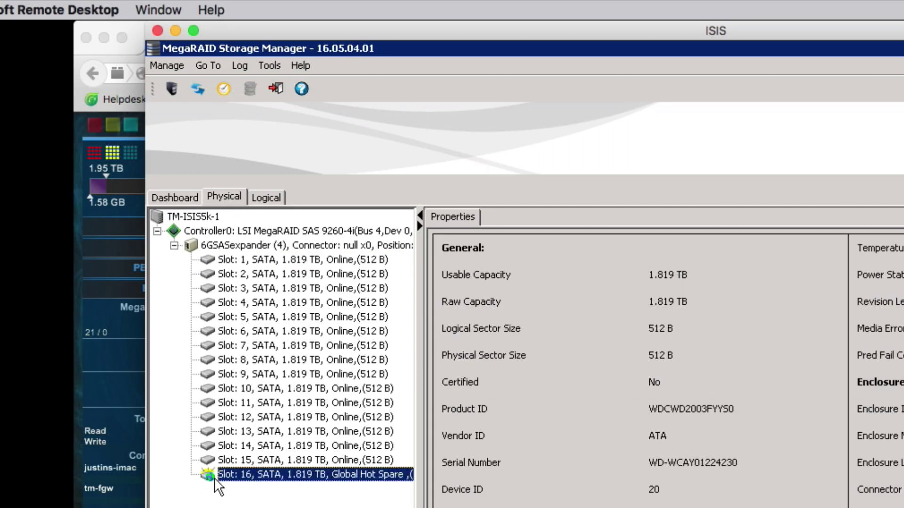
{"action": "left_click_drag", "start_coordinate": [417, 494], "coordinate": [489, 490]}
{"action": "left_click", "coordinate": [273, 194]}
Step: Inspect group 0's drives and the properties of Virtual Drives 0, 1 and 2
{"action": "scroll", "coordinate": [385, 356], "scroll_direction": "down", "scroll_amount": 1}
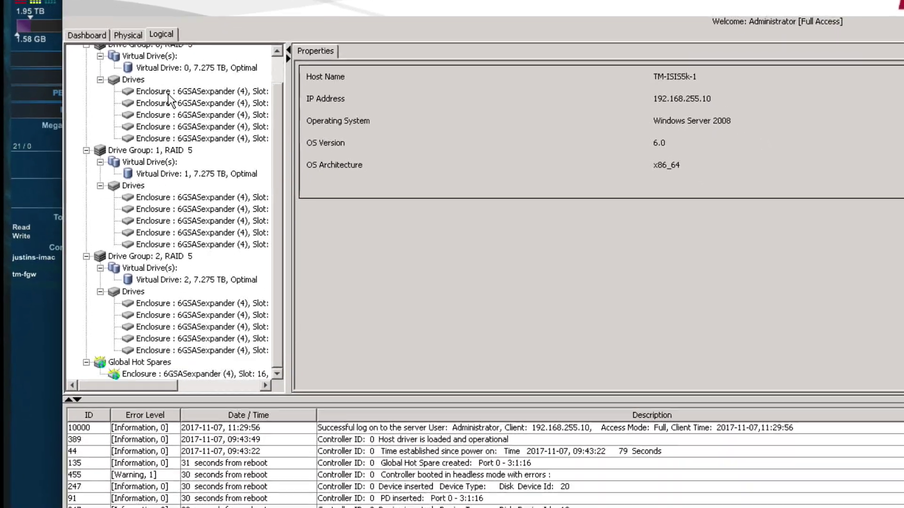
{"action": "left_click", "coordinate": [168, 94]}
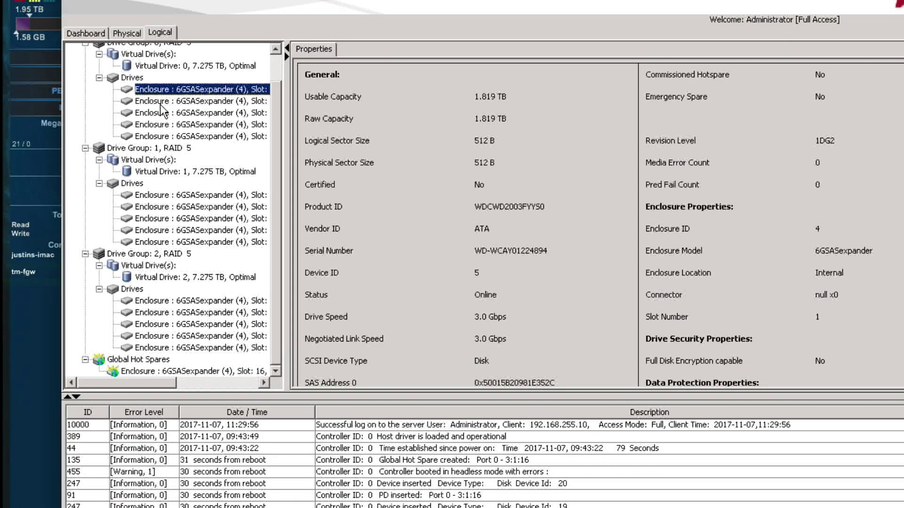
{"action": "left_click", "coordinate": [160, 104]}
{"action": "scroll", "coordinate": [175, 108], "scroll_direction": "up", "scroll_amount": 1}
{"action": "left_click", "coordinate": [179, 102]}
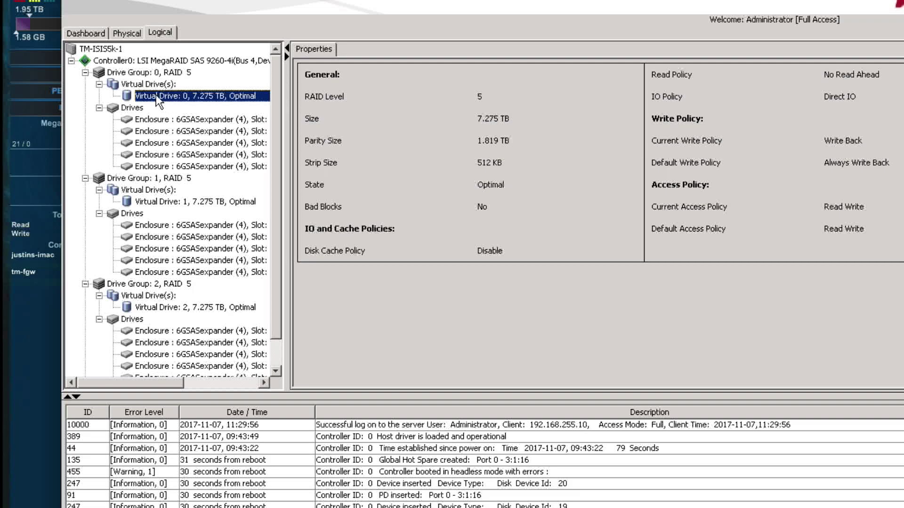
{"action": "left_click", "coordinate": [177, 201]}
{"action": "left_click", "coordinate": [180, 309]}
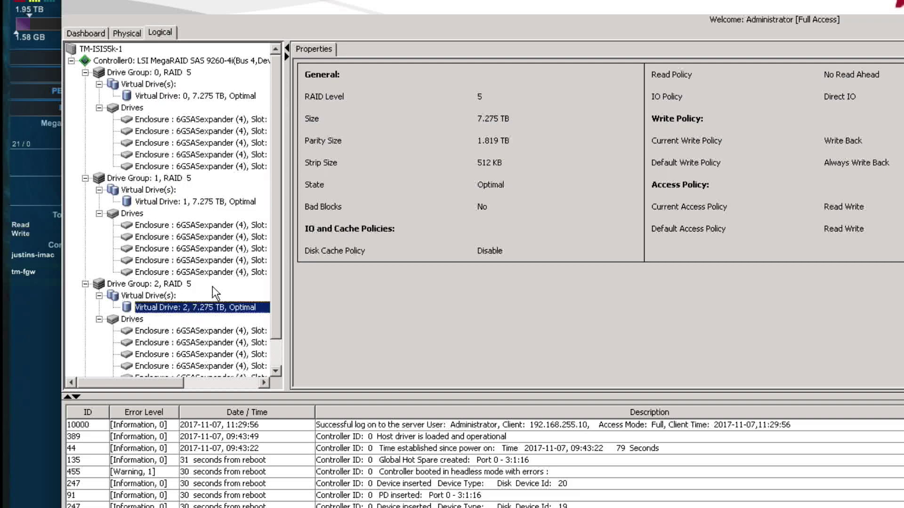
Step: Widen the tree and check drive details for Slots 1, 2, 4 and 5
{"action": "left_click", "coordinate": [247, 120]}
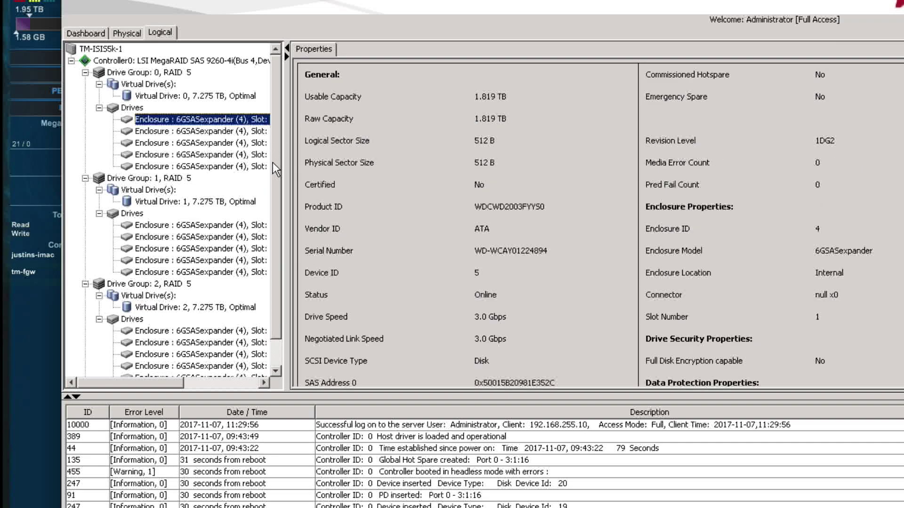
{"action": "left_click_drag", "start_coordinate": [286, 172], "coordinate": [438, 160]}
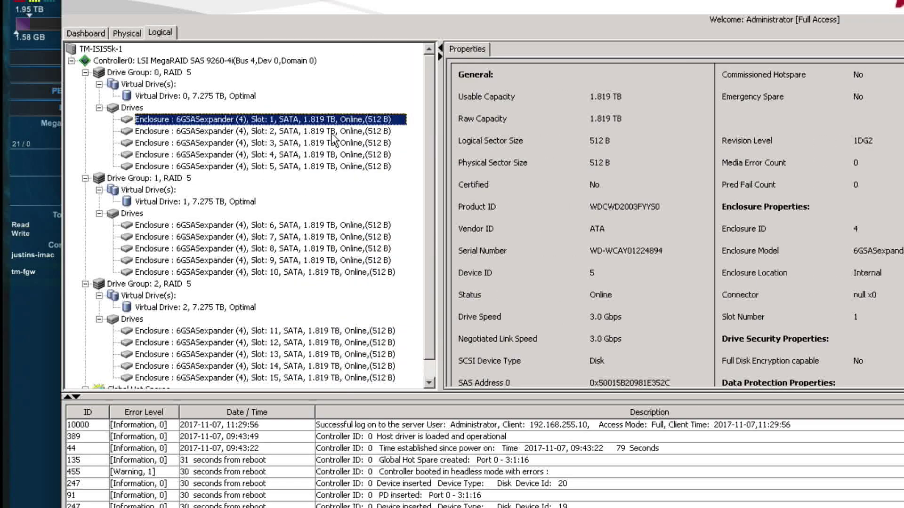
{"action": "left_click", "coordinate": [302, 133]}
{"action": "left_click", "coordinate": [302, 121]}
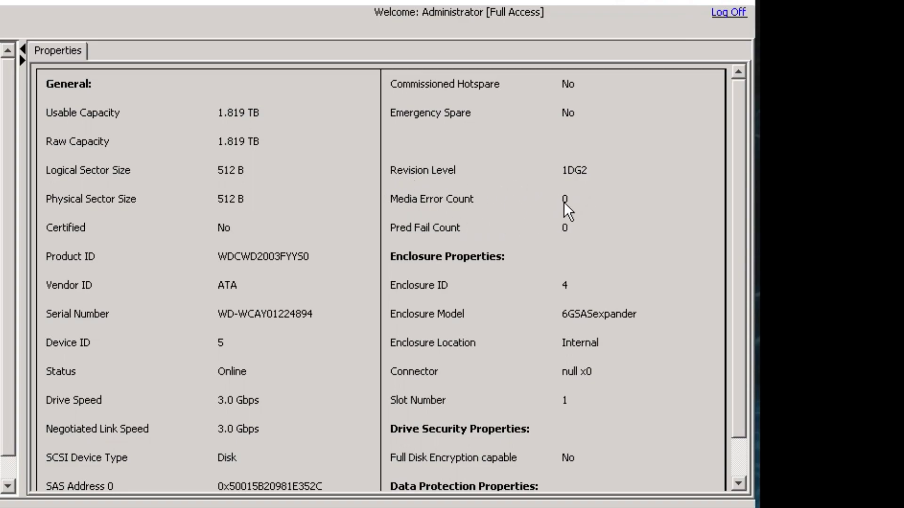
{"action": "left_click", "coordinate": [118, 160]}
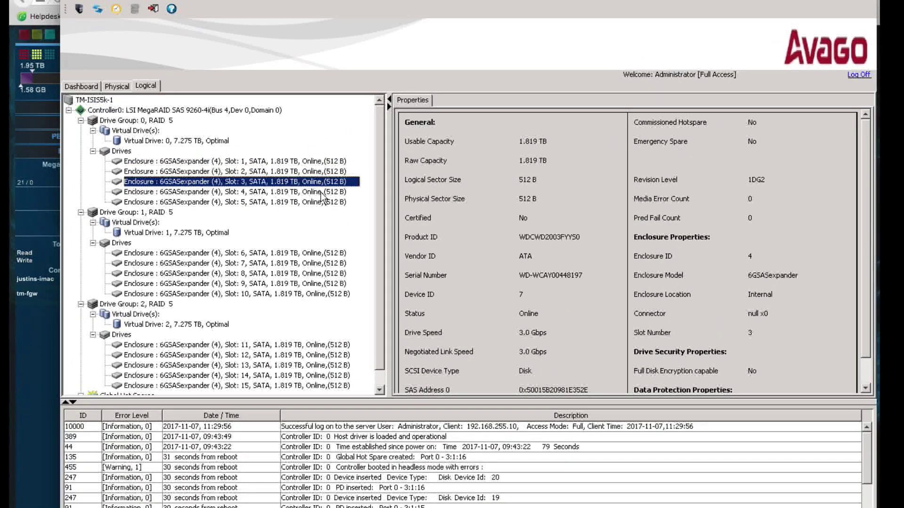
{"action": "left_click", "coordinate": [311, 191]}
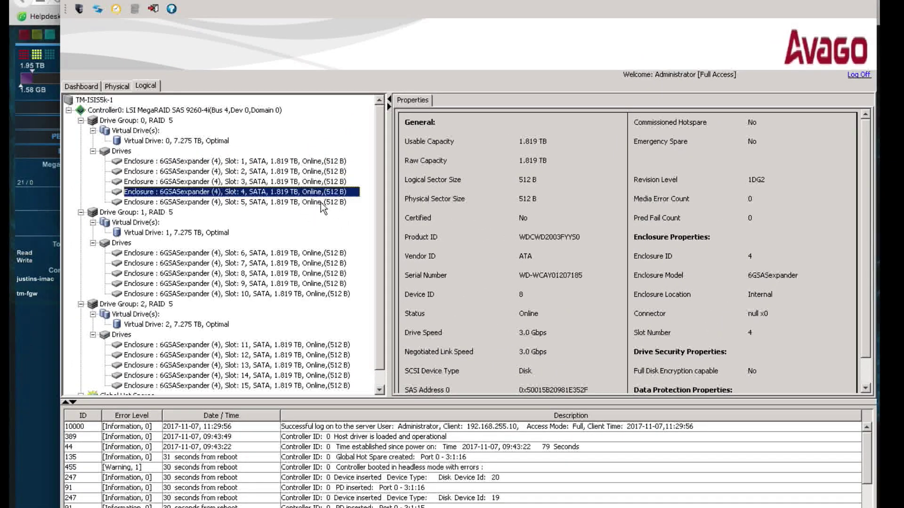
{"action": "left_click", "coordinate": [308, 202]}
Step: Check the properties of each drive from Slot 6 through Slot 15
{"action": "left_click", "coordinate": [313, 253]}
{"action": "left_click", "coordinate": [316, 263]}
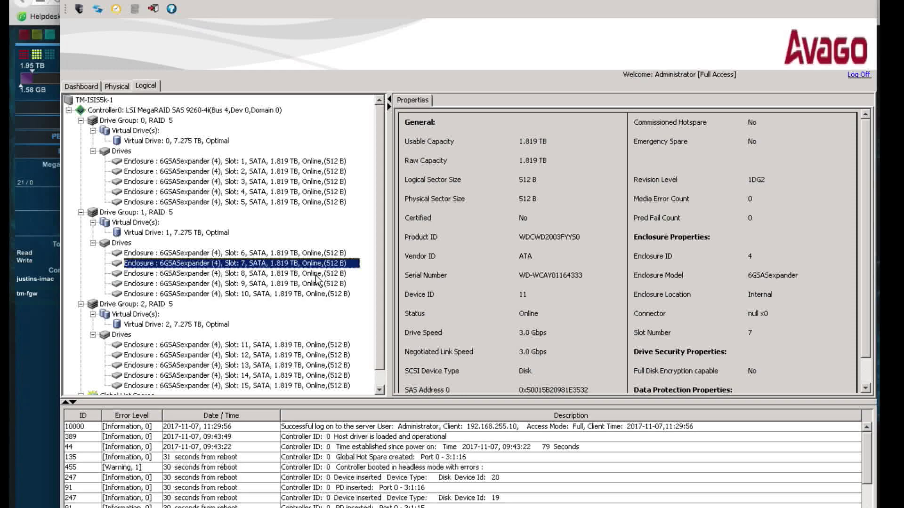
{"action": "left_click", "coordinate": [317, 274]}
{"action": "left_click", "coordinate": [316, 284]}
{"action": "left_click", "coordinate": [318, 293]}
{"action": "left_click", "coordinate": [316, 346]}
{"action": "left_click", "coordinate": [317, 356]}
{"action": "left_click", "coordinate": [320, 366]}
{"action": "left_click", "coordinate": [322, 376]}
{"action": "left_click", "coordinate": [324, 386]}
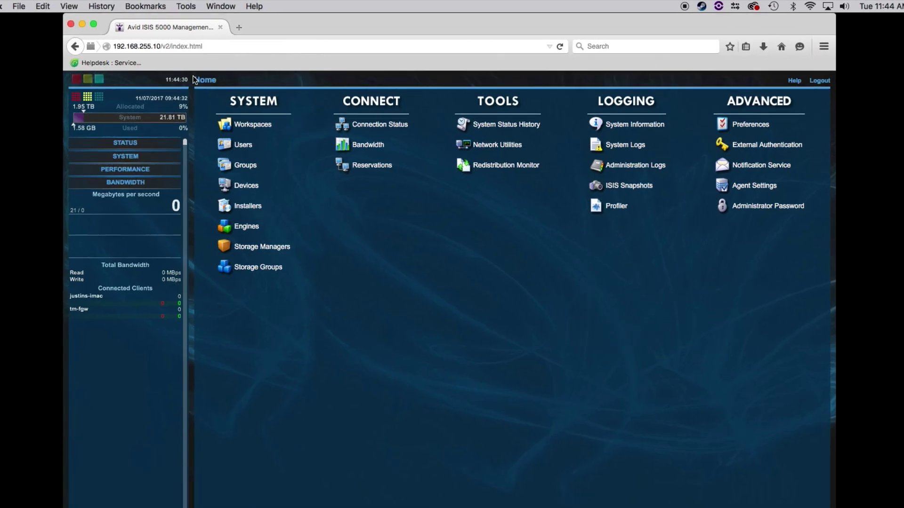
Step: Open the Installers page and launch Toolbox_MacOSX_4.7.11_16275.dmg from the Firefox downloads
{"action": "left_click", "coordinate": [241, 241]}
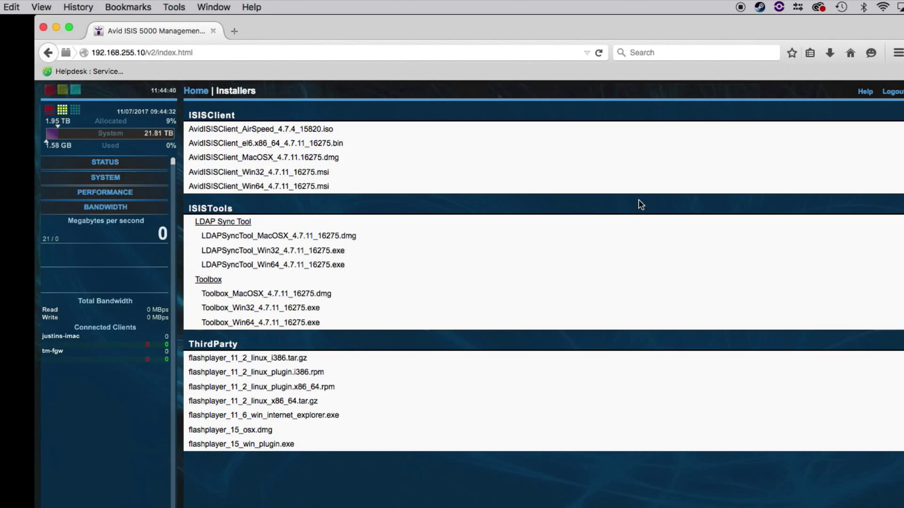
{"action": "left_click", "coordinate": [829, 55]}
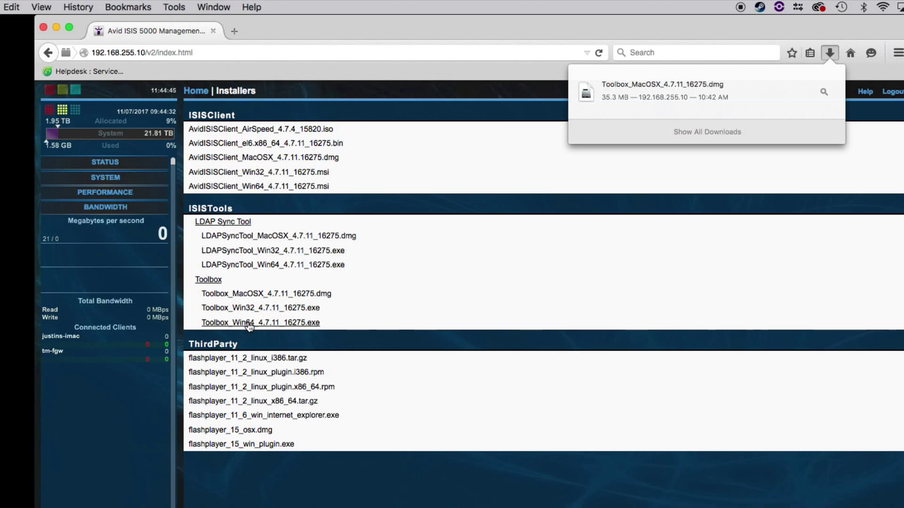
{"action": "left_click", "coordinate": [658, 99]}
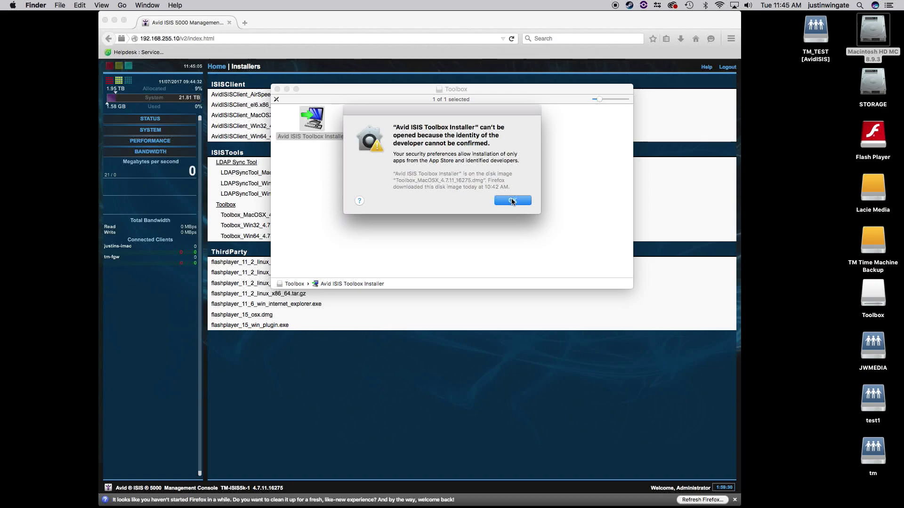
Step: Dismiss the warning and allow the Toolbox installer via Security & Privacy's Open Anyway
{"action": "left_click", "coordinate": [512, 201]}
{"action": "left_click", "coordinate": [13, 5]}
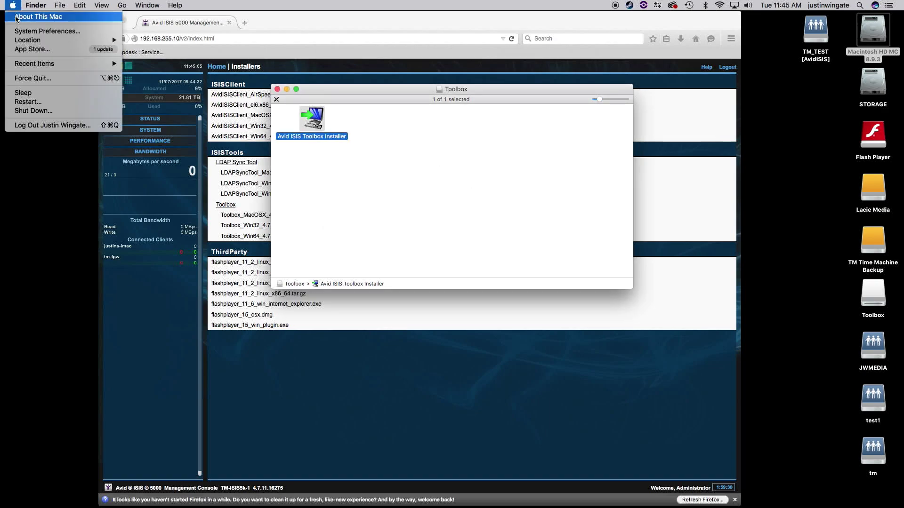
{"action": "left_click", "coordinate": [17, 33]}
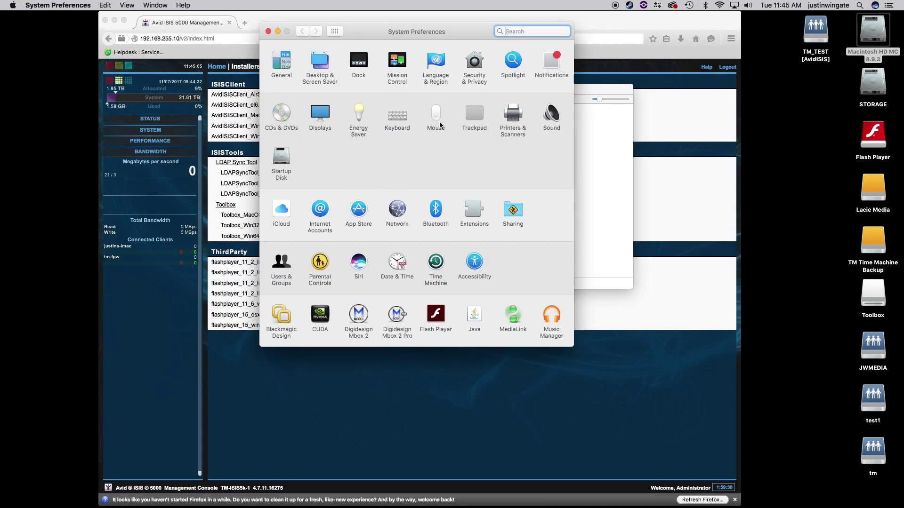
{"action": "left_click", "coordinate": [475, 65]}
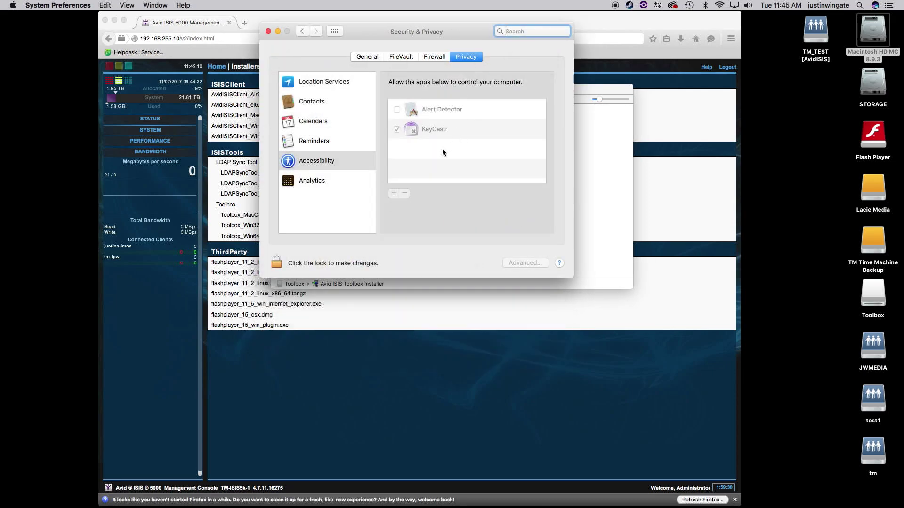
{"action": "left_click", "coordinate": [373, 57]}
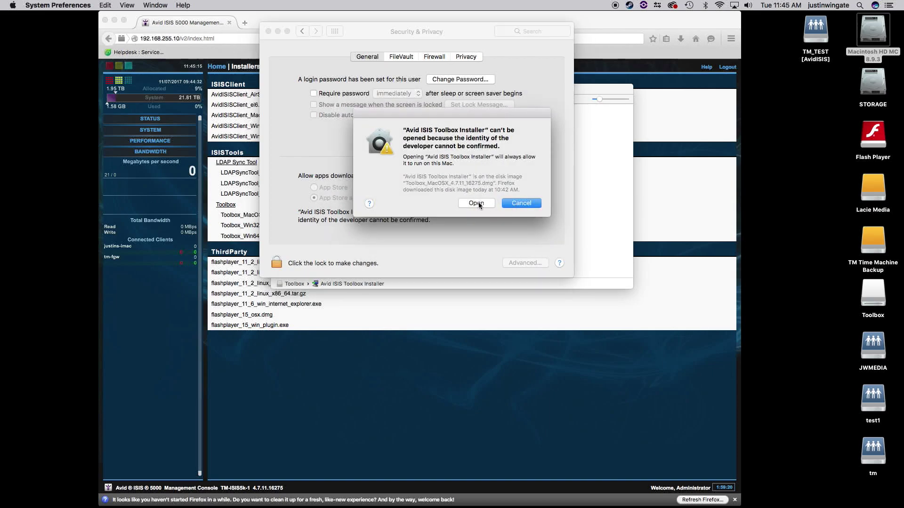
{"action": "left_click", "coordinate": [476, 203]}
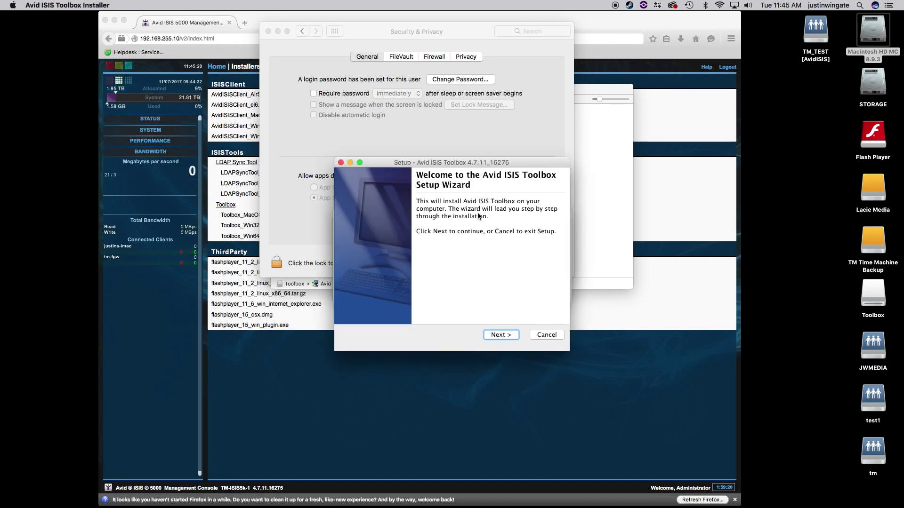
Step: Install Toolbox to /Applications/AvidISISTools/ISISToolbox, launch it, and move its login window aside
{"action": "left_click", "coordinate": [501, 335]}
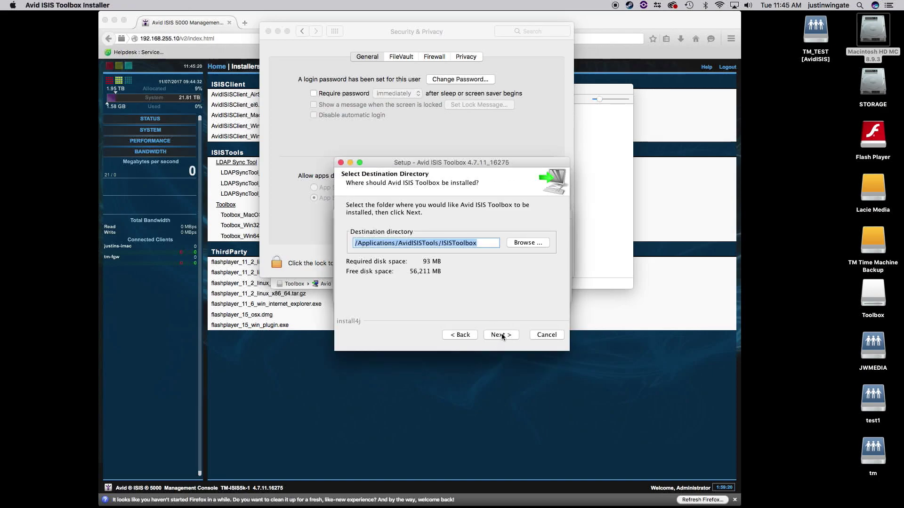
{"action": "left_click", "coordinate": [501, 335]}
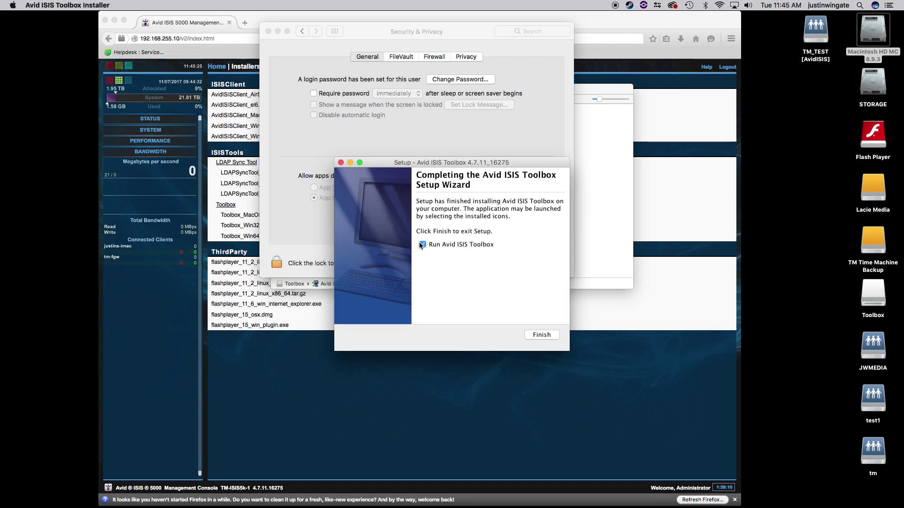
{"action": "left_click", "coordinate": [536, 335]}
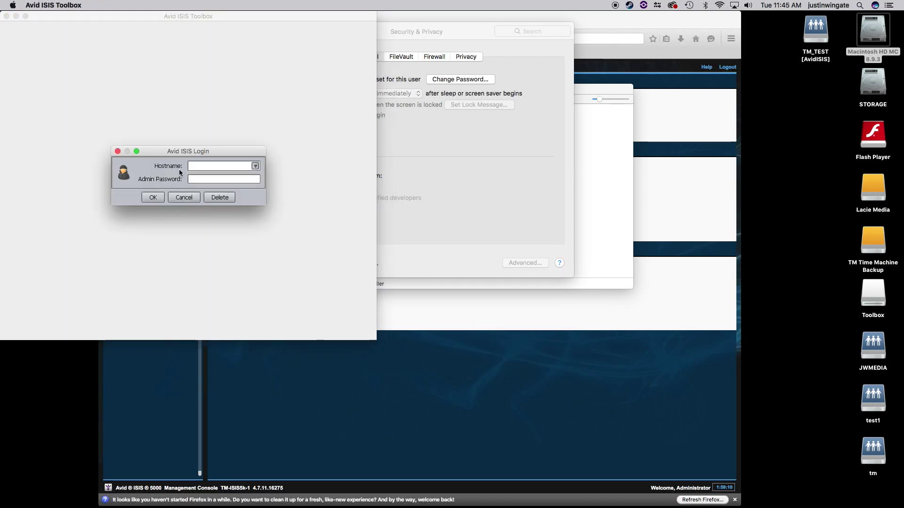
{"action": "left_click_drag", "start_coordinate": [191, 154], "coordinate": [236, 155]}
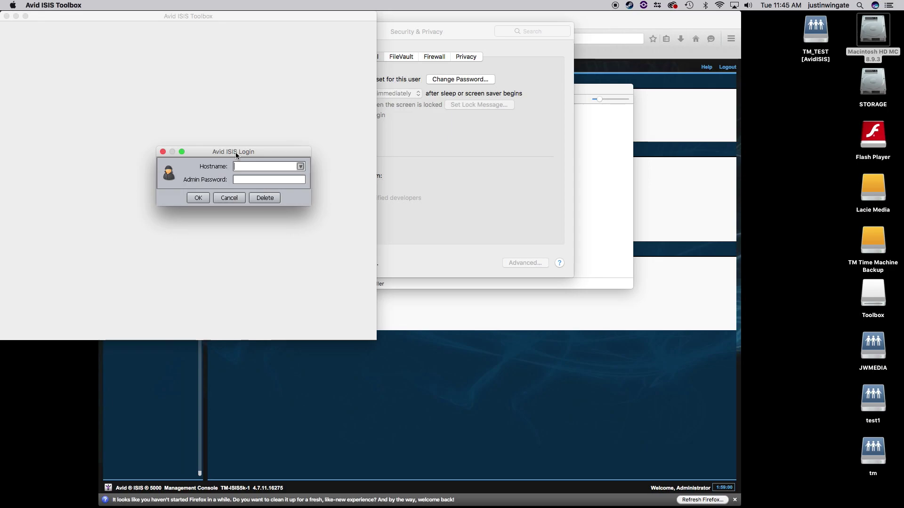
Step: Return to the console Home page and log in again as Administrator with the password
{"action": "left_click", "coordinate": [624, 32]}
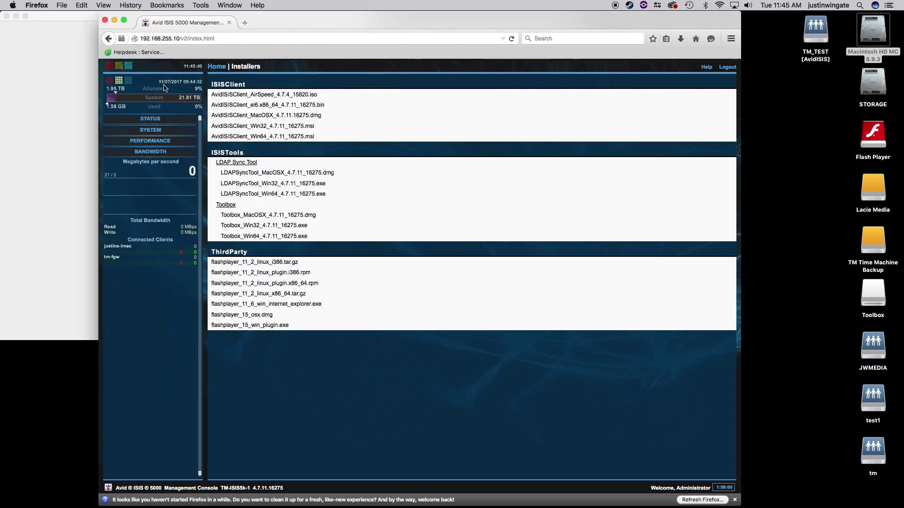
{"action": "left_click", "coordinate": [216, 67]}
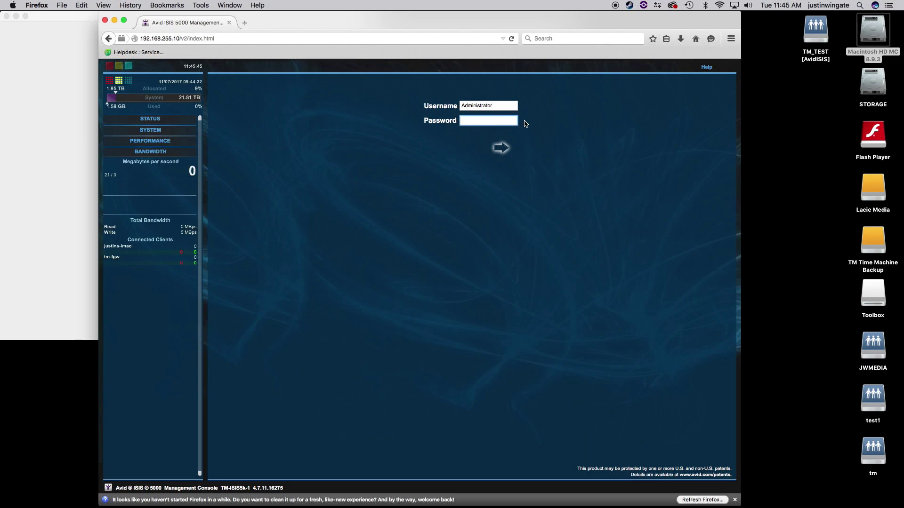
{"action": "left_click", "coordinate": [502, 147]}
{"action": "type", "text": "a"}
{"action": "left_click", "coordinate": [500, 148]}
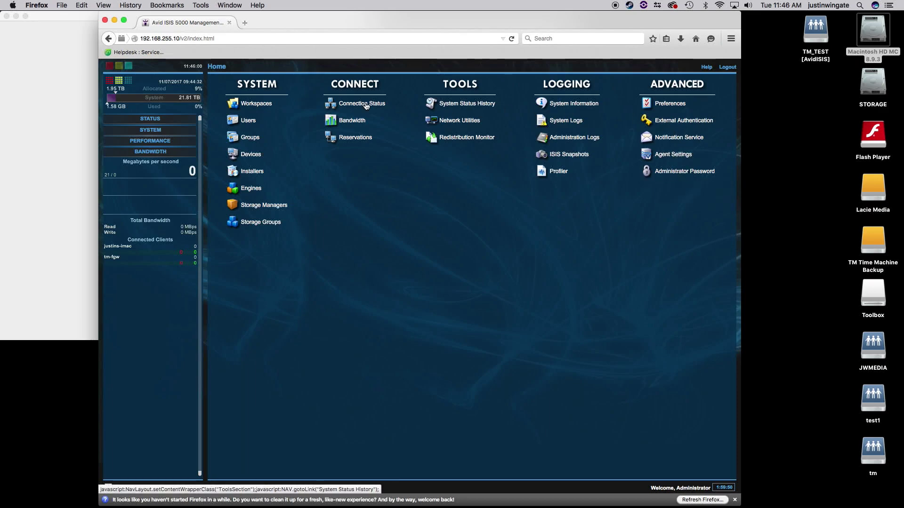
Step: Log in to the ISIS system at hostname 192.168.255.10 with the admin password
{"action": "left_click", "coordinate": [691, 173]}
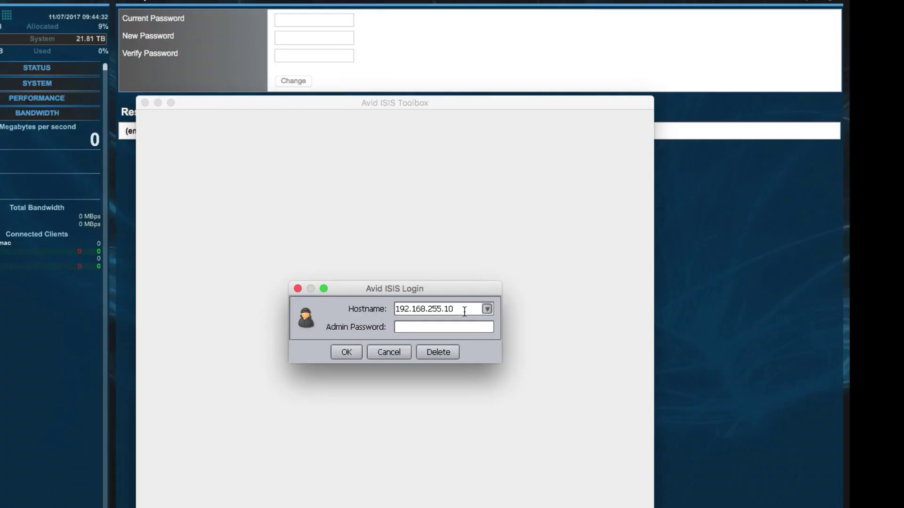
{"action": "left_click_drag", "start_coordinate": [464, 309], "coordinate": [396, 309]}
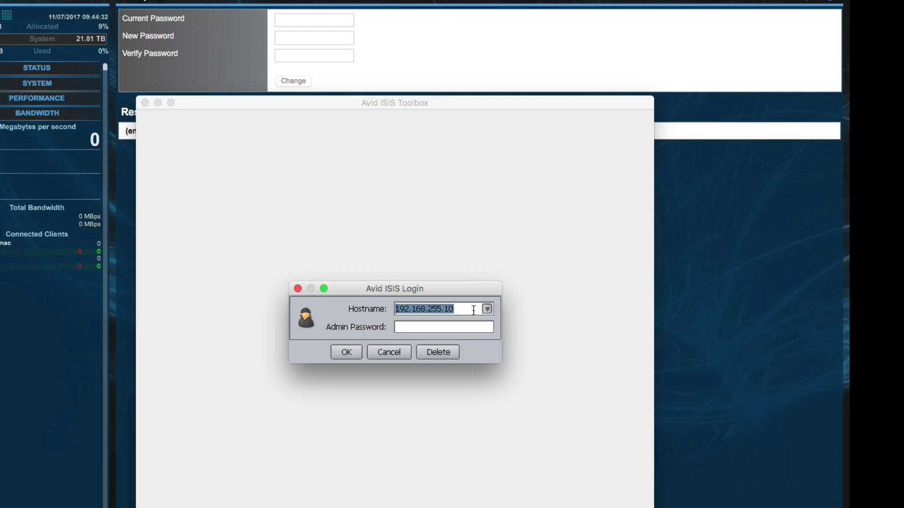
{"action": "left_click_drag", "start_coordinate": [464, 308], "coordinate": [342, 312]}
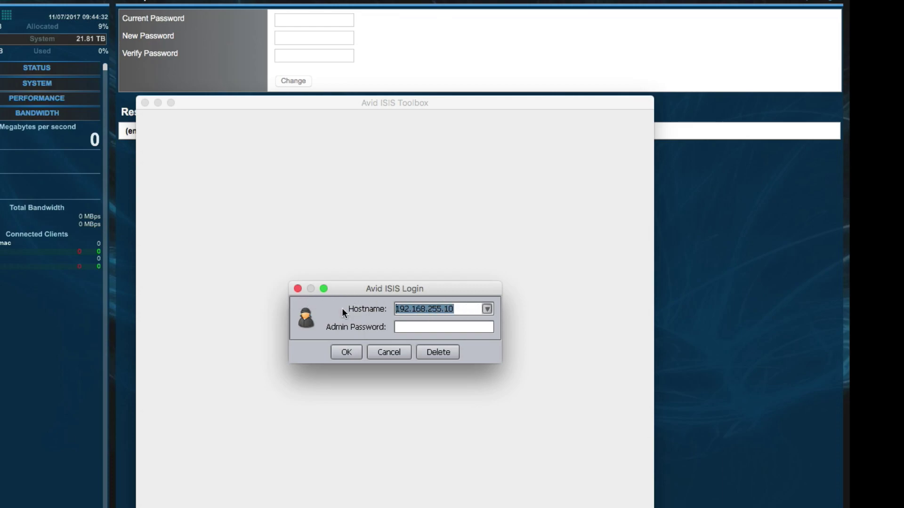
{"action": "left_click", "coordinate": [412, 326]}
{"action": "type", "text": "********"}
{"action": "key", "text": "Return"}
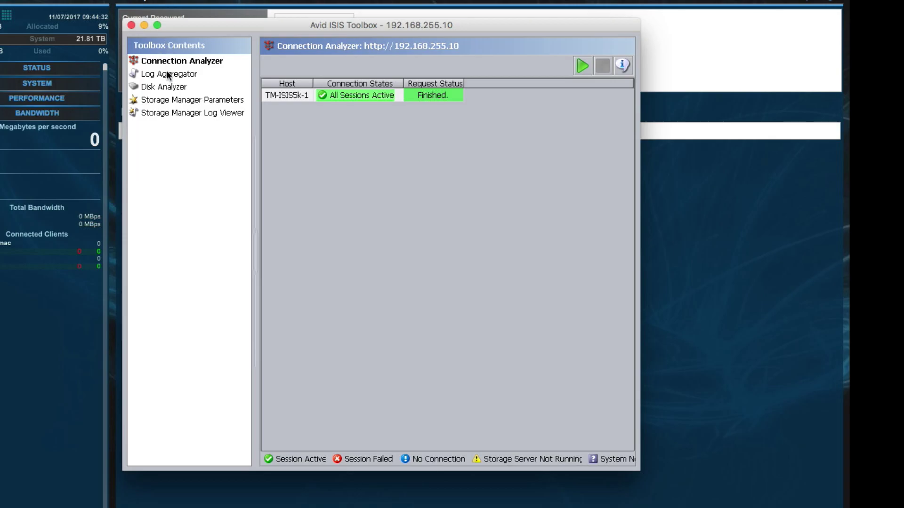
Step: Return to the Connection Analyzer showing TM-ISIS5k-1 with All Sessions Active, and reposition the window
{"action": "left_click", "coordinate": [168, 74]}
{"action": "left_click", "coordinate": [165, 62]}
{"action": "left_click_drag", "start_coordinate": [203, 28], "coordinate": [195, 21]}
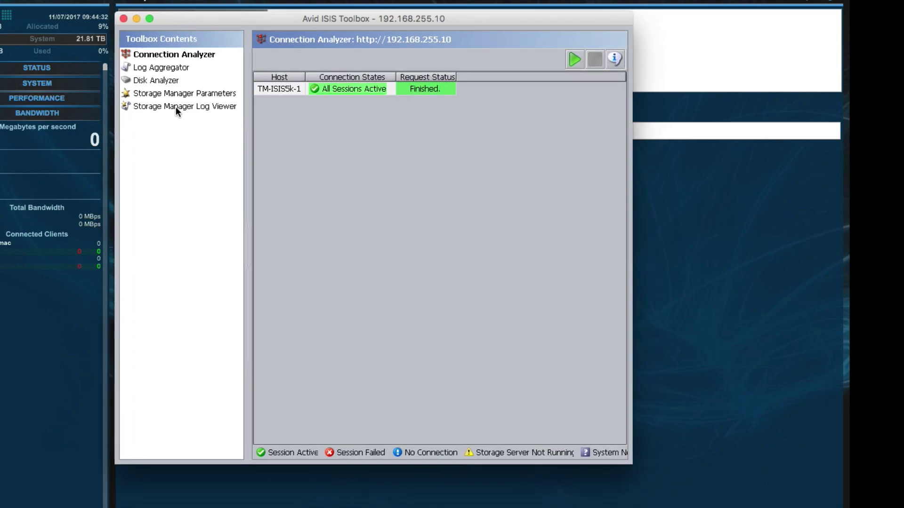
Step: Open the Storage Manager Log Viewer and select the Storage Manager node to show its log and command line
{"action": "left_click", "coordinate": [160, 107]}
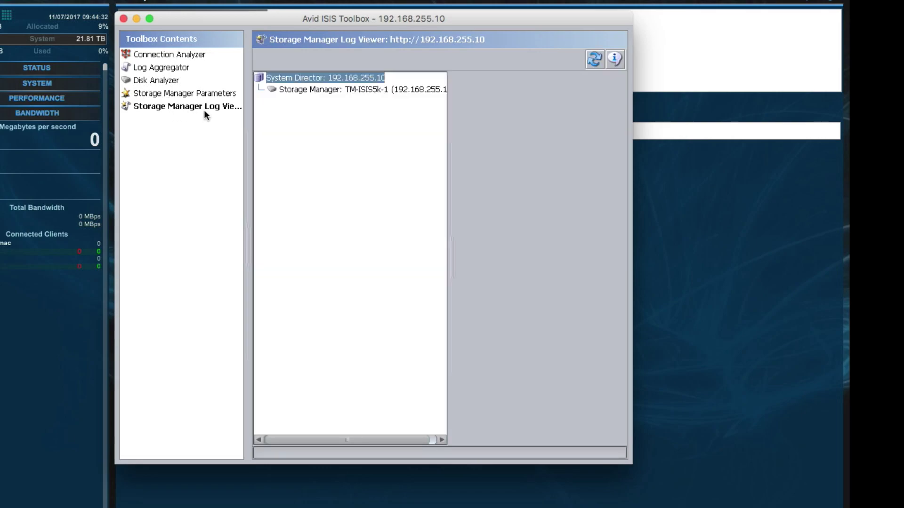
{"action": "left_click_drag", "start_coordinate": [452, 237], "coordinate": [371, 250]}
{"action": "left_click", "coordinate": [468, 266]}
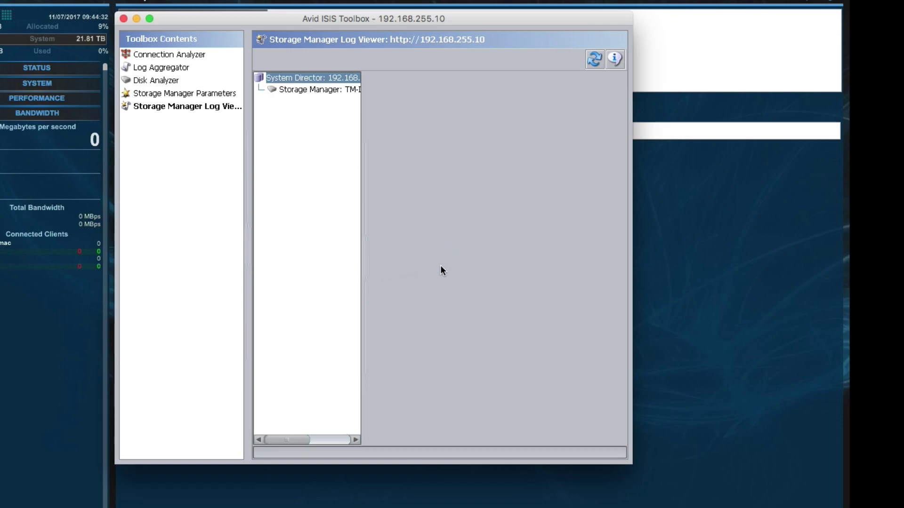
{"action": "left_click", "coordinate": [395, 258]}
{"action": "left_click", "coordinate": [288, 440]}
{"action": "left_click", "coordinate": [291, 89]}
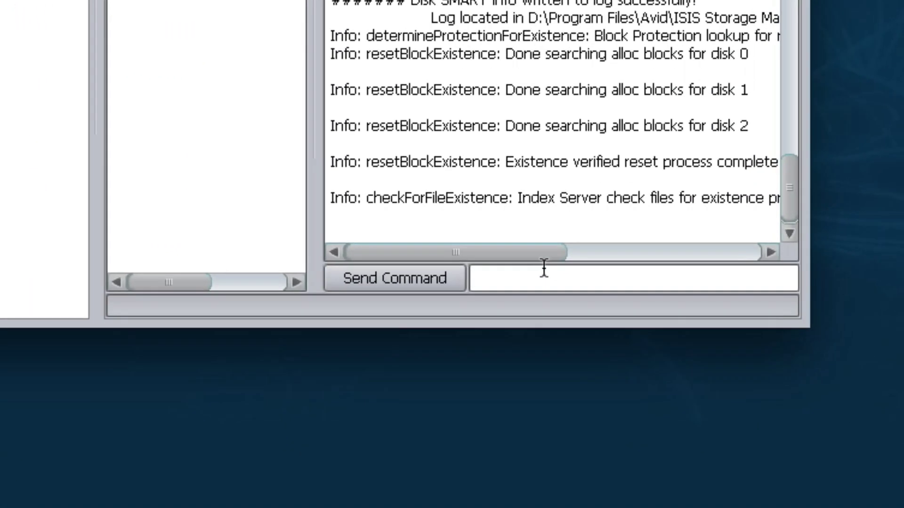
Step: Send the disk SMART dump command and check the dump's log path under D:\Program Files\Avid\ISIS Storage Manager\logs\
{"action": "type", "text": "w"}
{"action": "left_click_drag", "start_coordinate": [501, 281], "coordinate": [476, 278]}
{"action": "left_click", "coordinate": [379, 279]}
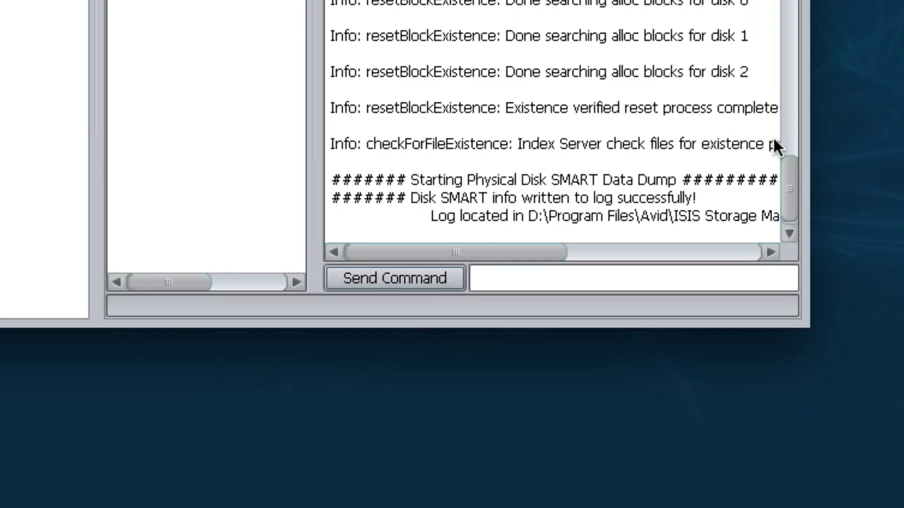
{"action": "left_click_drag", "start_coordinate": [408, 180], "coordinate": [788, 191]}
{"action": "left_click_drag", "start_coordinate": [559, 247], "coordinate": [585, 243]}
{"action": "mouse_move", "coordinate": [374, 207]}
{"action": "left_mouse_down"}
{"action": "mouse_move", "coordinate": [532, 210]}
{"action": "mouse_move", "coordinate": [370, 214]}
{"action": "left_mouse_up"}
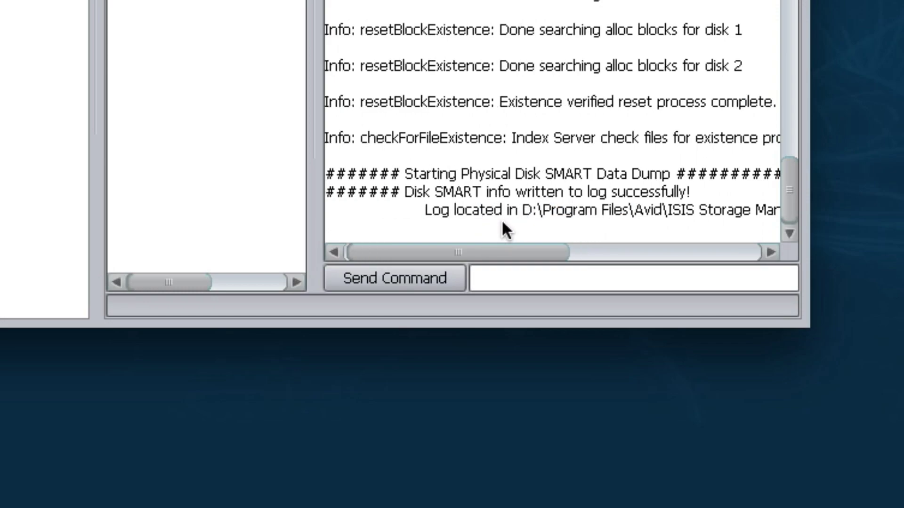
{"action": "left_click_drag", "start_coordinate": [529, 210], "coordinate": [552, 210]}
{"action": "mouse_move", "coordinate": [556, 251]}
{"action": "left_mouse_down"}
{"action": "mouse_move", "coordinate": [587, 249]}
{"action": "mouse_move", "coordinate": [547, 242]}
{"action": "left_mouse_up"}
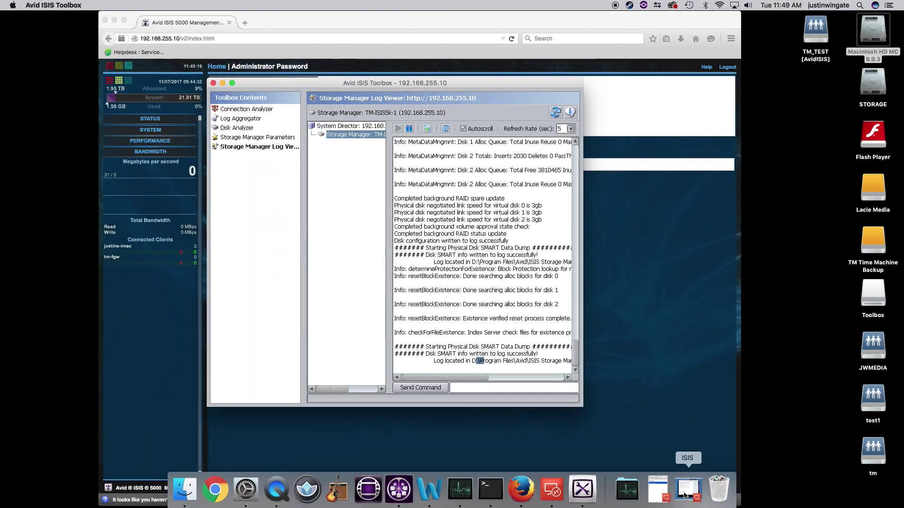
Step: In the remote session, browse to PROGRAMS (D:) > Program Files > Avid > ISIS Storage Manager > logs
{"action": "left_click", "coordinate": [719, 500]}
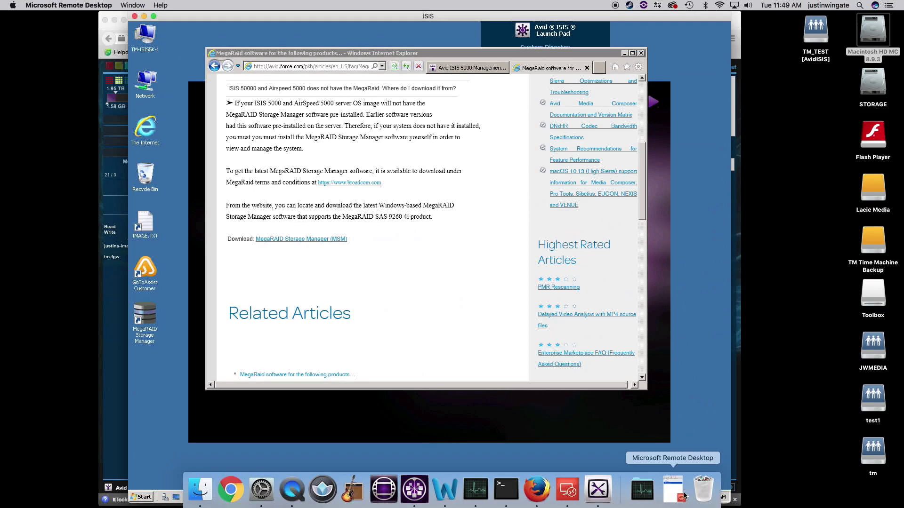
{"action": "double_click", "coordinate": [145, 35]}
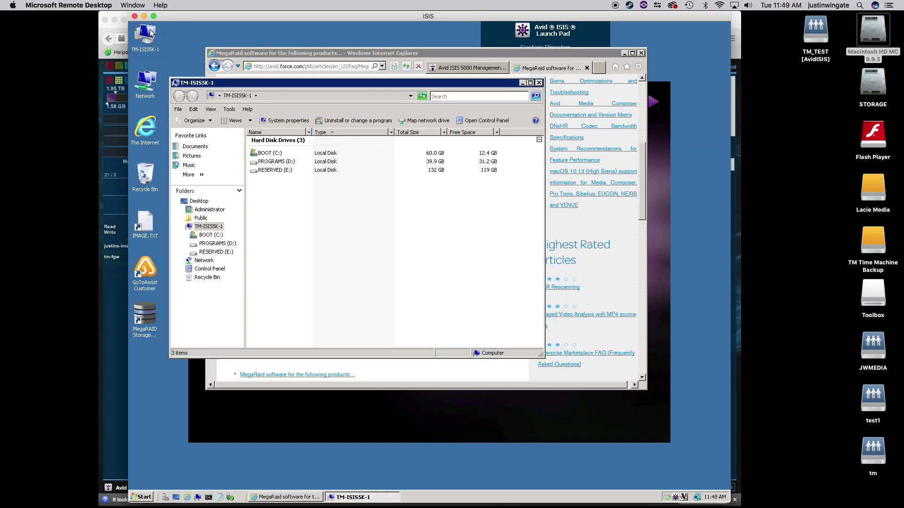
{"action": "double_click", "coordinate": [275, 162]}
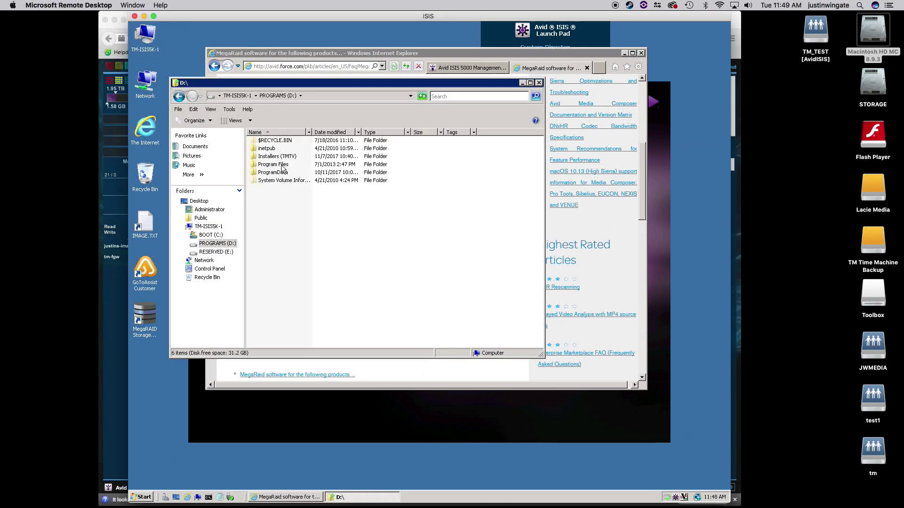
{"action": "double_click", "coordinate": [280, 167]}
{"action": "double_click", "coordinate": [265, 141]}
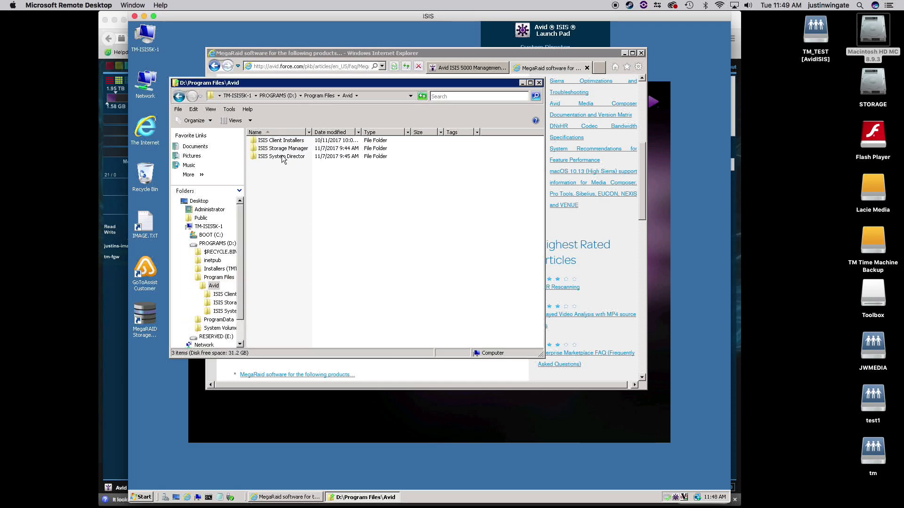
{"action": "double_click", "coordinate": [275, 148]}
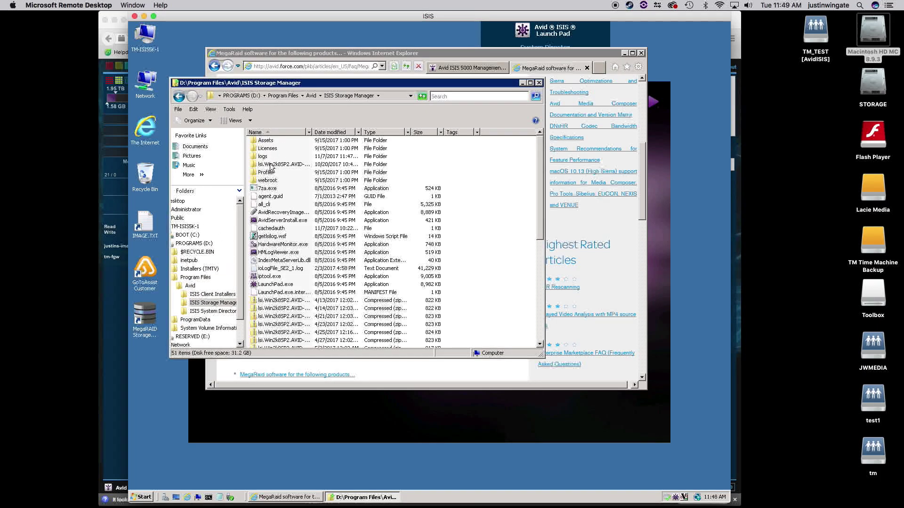
{"action": "double_click", "coordinate": [262, 156]}
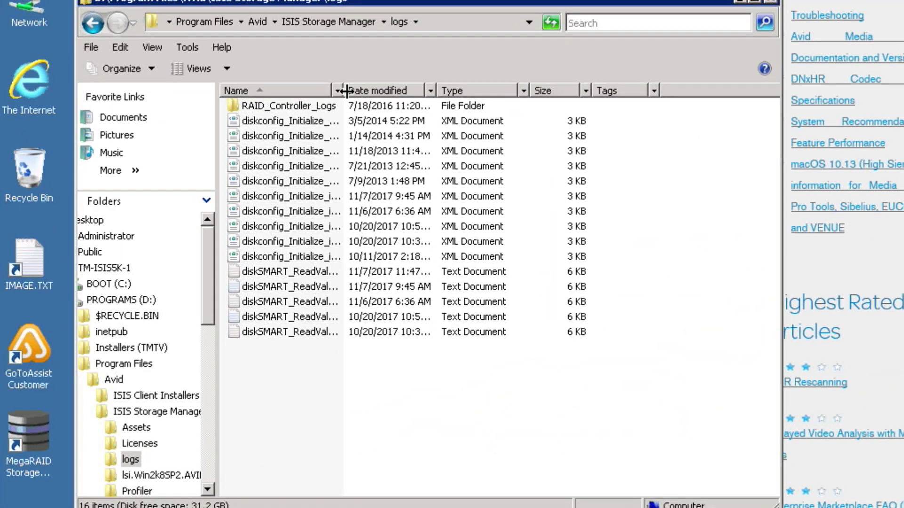
Step: Widen the Name column and try opening diskSMART_ReadValues_1.log
{"action": "left_click_drag", "start_coordinate": [346, 91], "coordinate": [476, 91]}
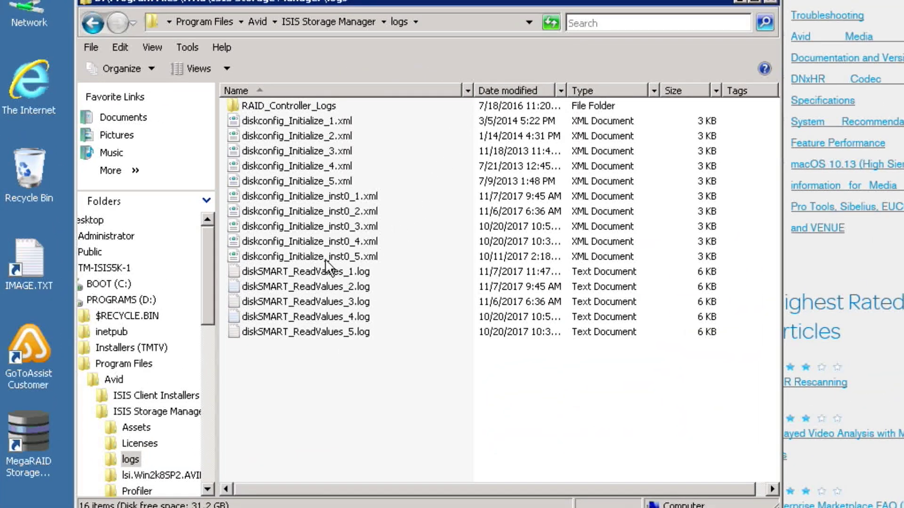
{"action": "left_click", "coordinate": [272, 272]}
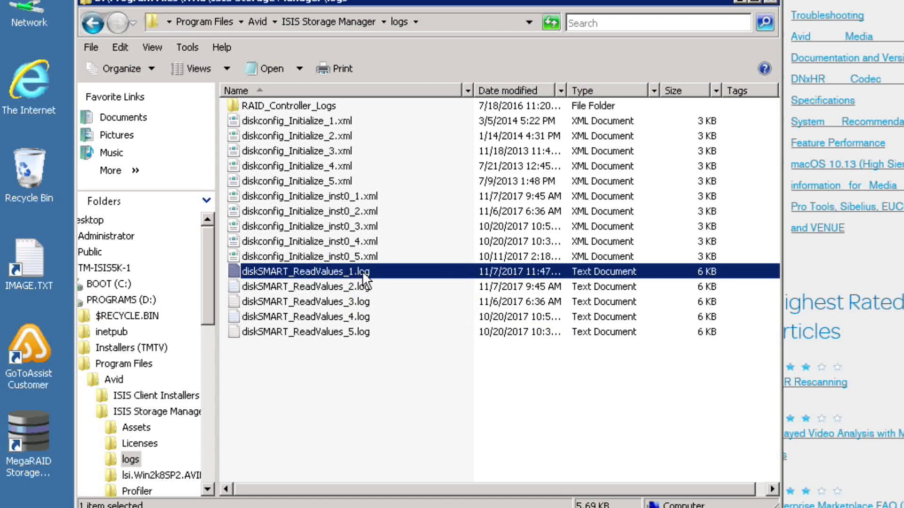
{"action": "double_click", "coordinate": [325, 272]}
Step: Open diskSMART_ReadValues_1.log with WordPad via Open With
{"action": "right_click", "coordinate": [325, 275]}
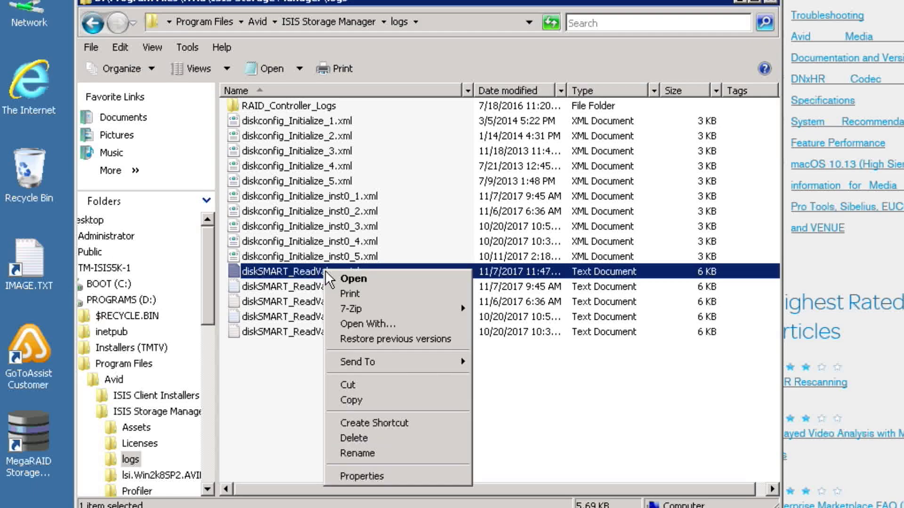
{"action": "left_click", "coordinate": [380, 324]}
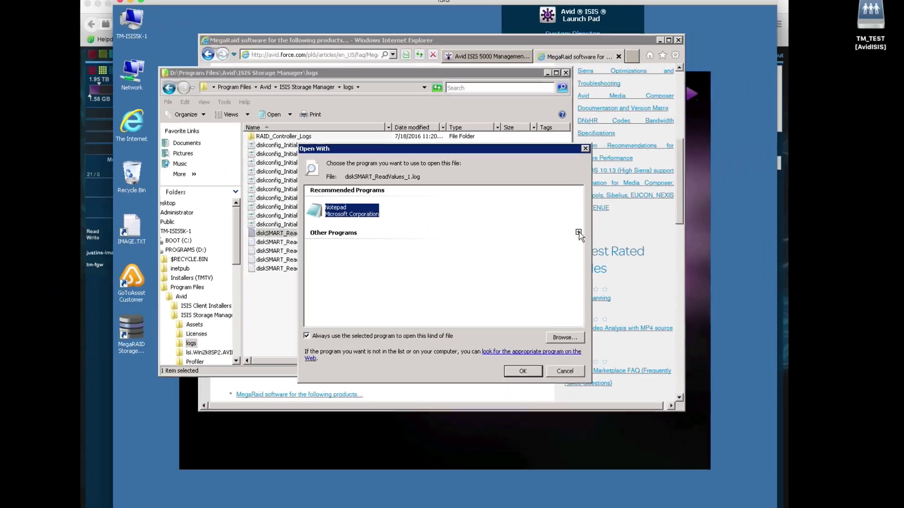
{"action": "left_click", "coordinate": [576, 232]}
{"action": "left_click", "coordinate": [337, 275]}
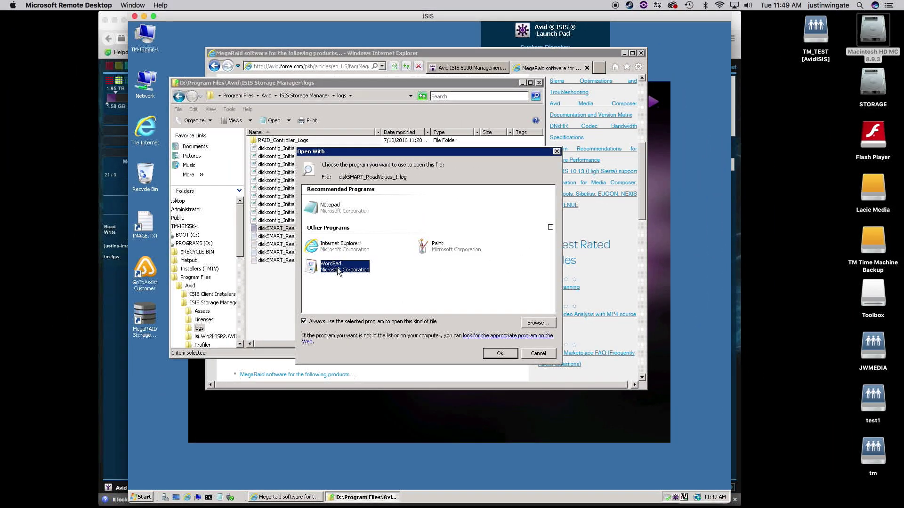
{"action": "left_click", "coordinate": [498, 353]}
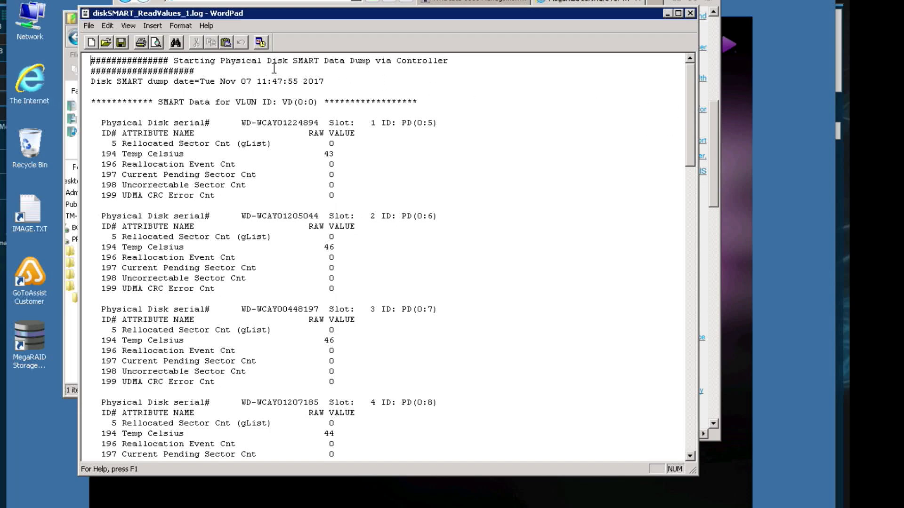
{"action": "left_click_drag", "start_coordinate": [272, 64], "coordinate": [362, 71]}
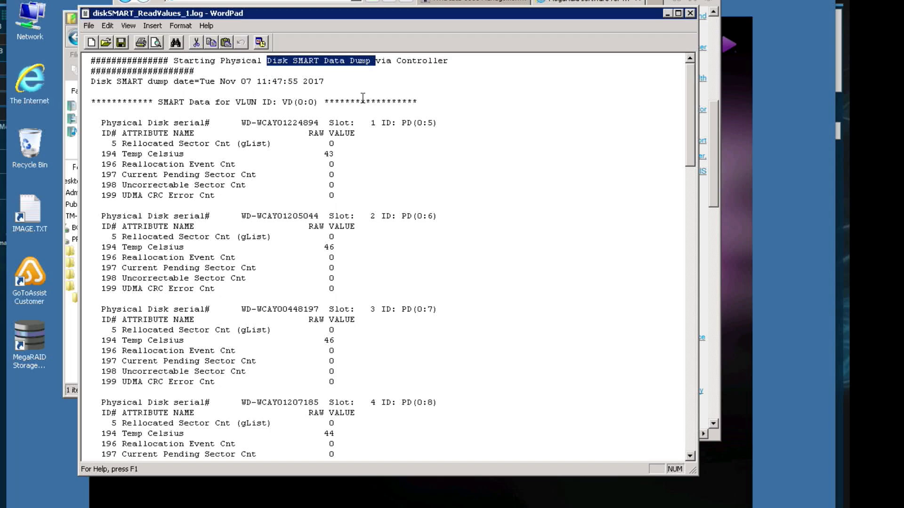
{"action": "left_click_drag", "start_coordinate": [694, 104], "coordinate": [691, 101]}
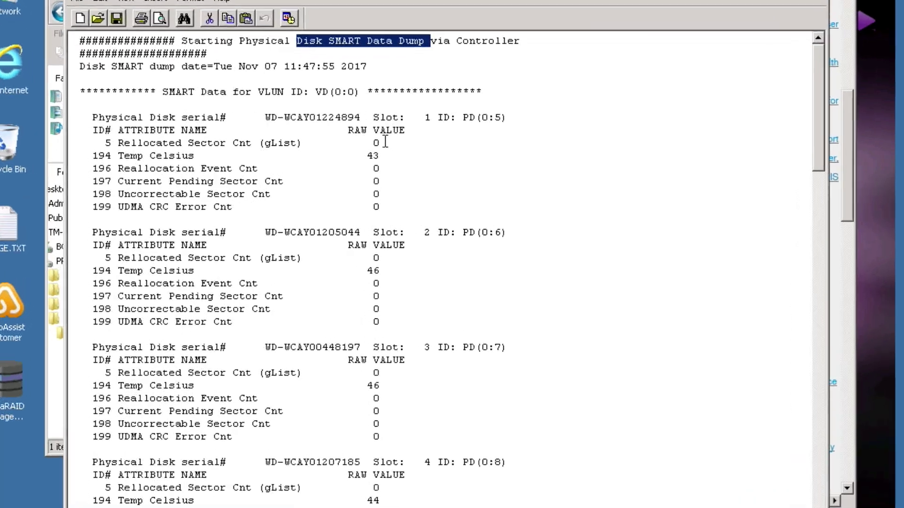
{"action": "double_click", "coordinate": [377, 143]}
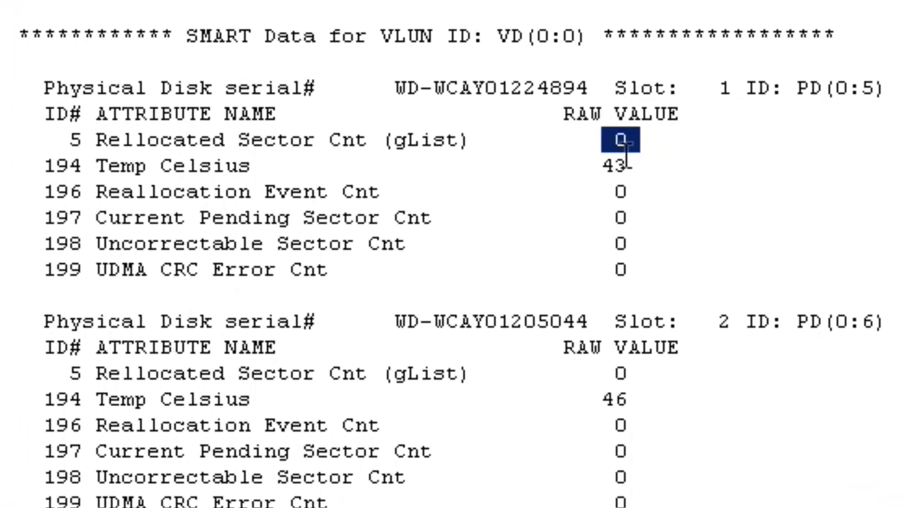
{"action": "double_click", "coordinate": [612, 167]}
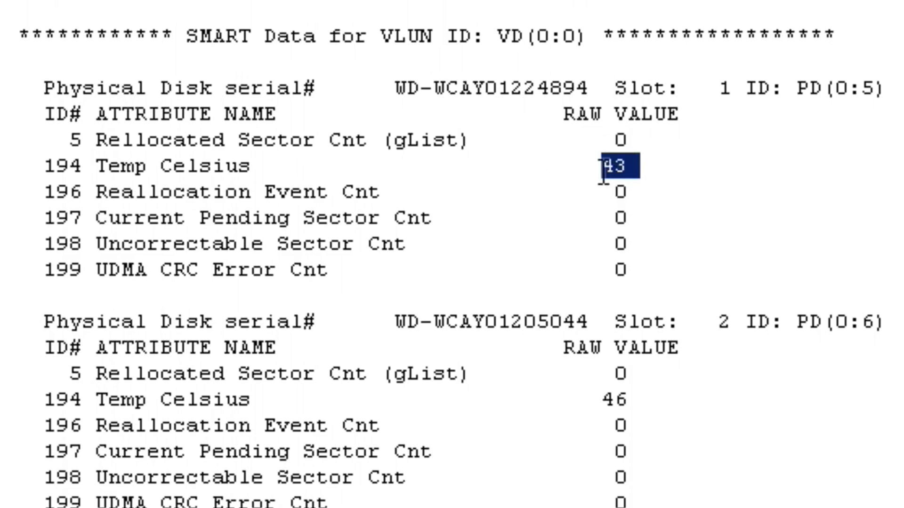
{"action": "double_click", "coordinate": [604, 168]}
{"action": "double_click", "coordinate": [613, 192]}
{"action": "left_click", "coordinate": [635, 220]}
{"action": "left_click", "coordinate": [622, 268]}
{"action": "left_click", "coordinate": [627, 132]}
{"action": "left_click", "coordinate": [633, 167]}
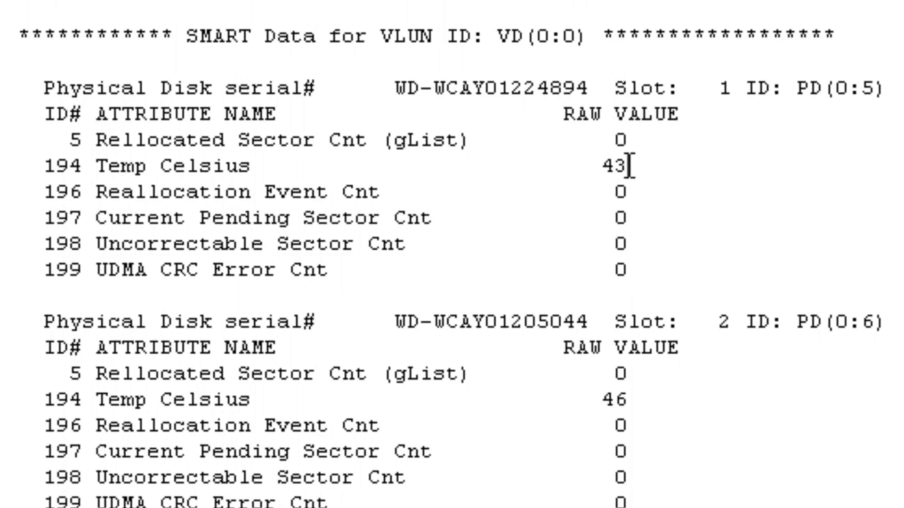
{"action": "left_click", "coordinate": [633, 220]}
{"action": "left_click", "coordinate": [635, 245]}
{"action": "left_click", "coordinate": [634, 261]}
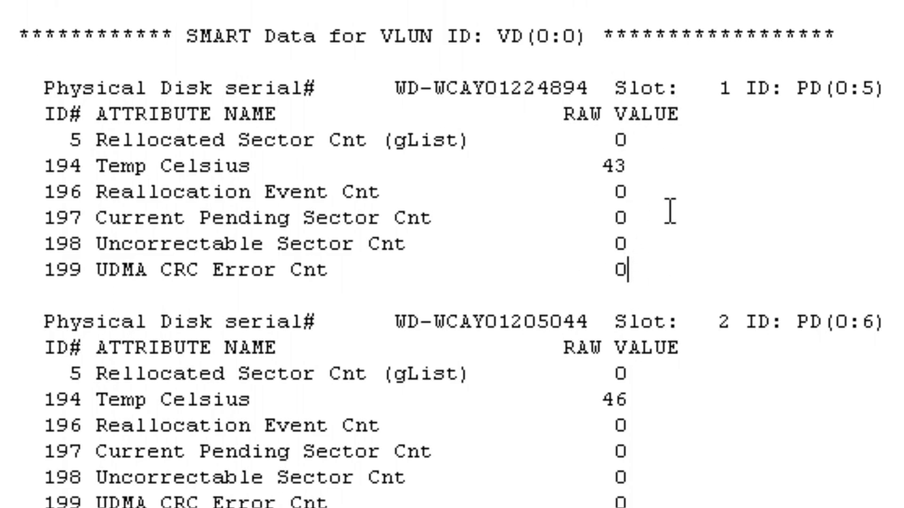
{"action": "left_click_drag", "start_coordinate": [611, 89], "coordinate": [718, 90]}
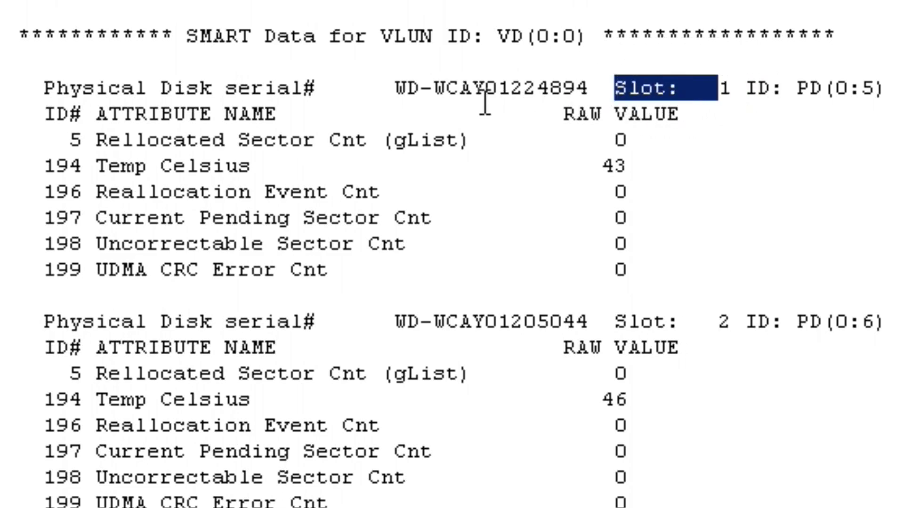
{"action": "left_click_drag", "start_coordinate": [395, 89], "coordinate": [575, 90]}
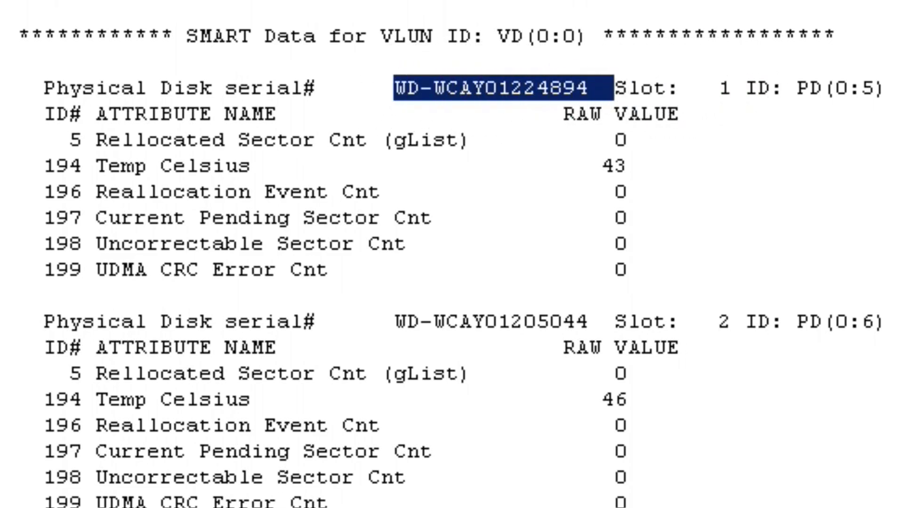
{"action": "scroll", "coordinate": [449, 254], "scroll_direction": "down", "scroll_amount": 3}
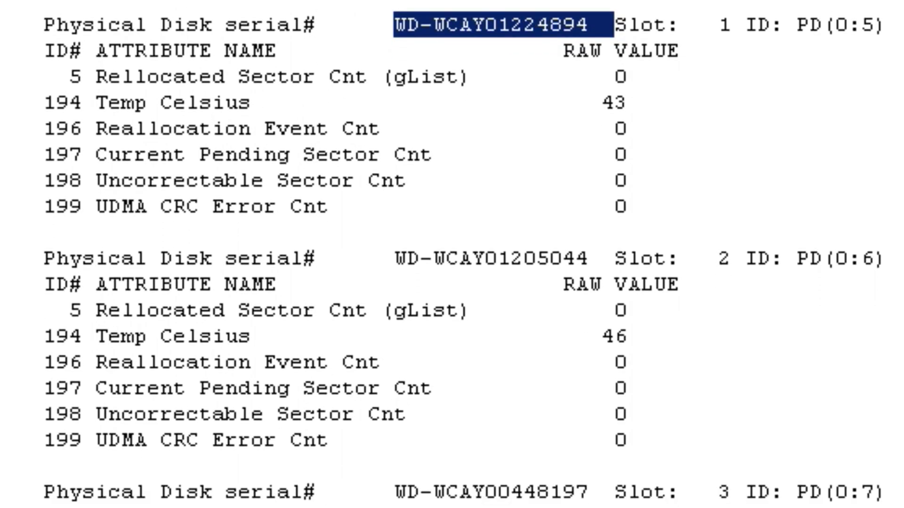
{"action": "scroll", "coordinate": [449, 254], "scroll_direction": "down", "scroll_amount": 6}
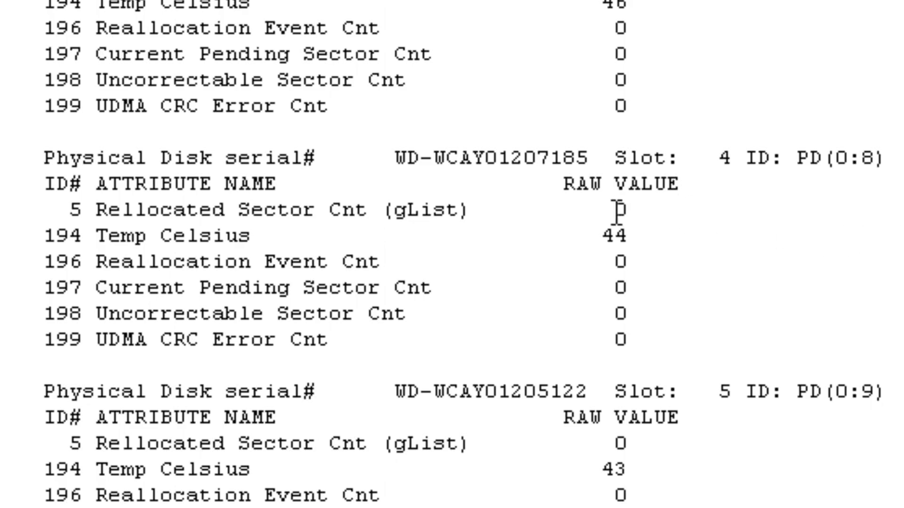
{"action": "double_click", "coordinate": [621, 210]}
{"action": "left_click", "coordinate": [620, 212]}
{"action": "double_click", "coordinate": [613, 238]}
{"action": "left_click", "coordinate": [617, 265]}
{"action": "left_click", "coordinate": [615, 312]}
{"action": "left_click_drag", "start_coordinate": [104, 210], "coordinate": [410, 219]}
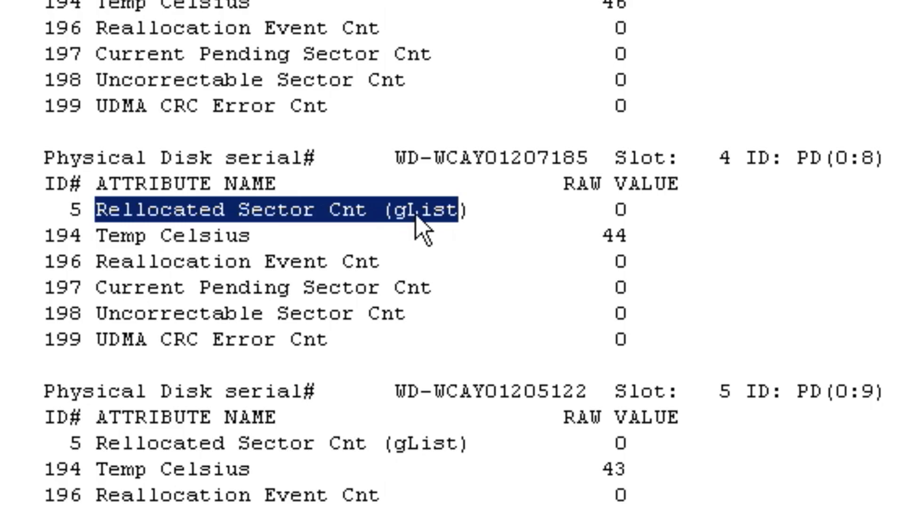
{"action": "left_click", "coordinate": [128, 317]}
{"action": "left_click_drag", "start_coordinate": [97, 315], "coordinate": [417, 315]}
{"action": "left_click_drag", "start_coordinate": [560, 315], "coordinate": [640, 317]}
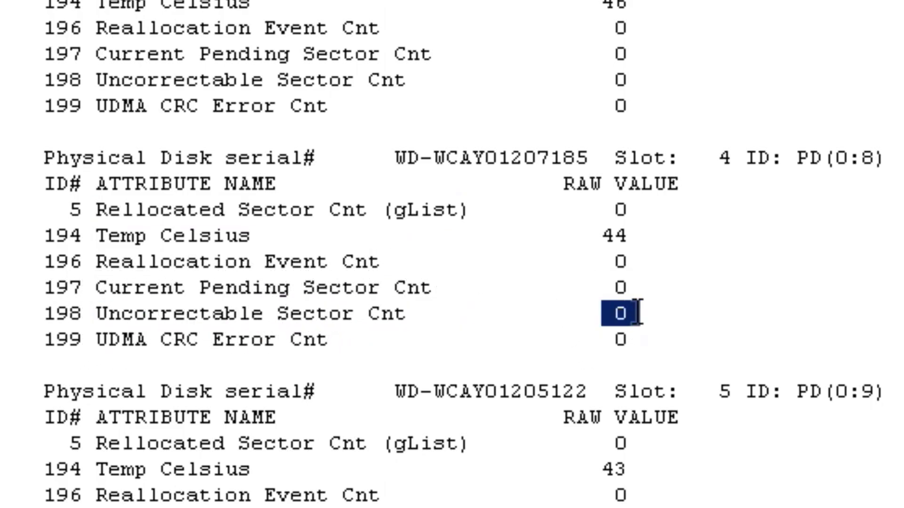
{"action": "left_click_drag", "start_coordinate": [583, 212], "coordinate": [635, 213]}
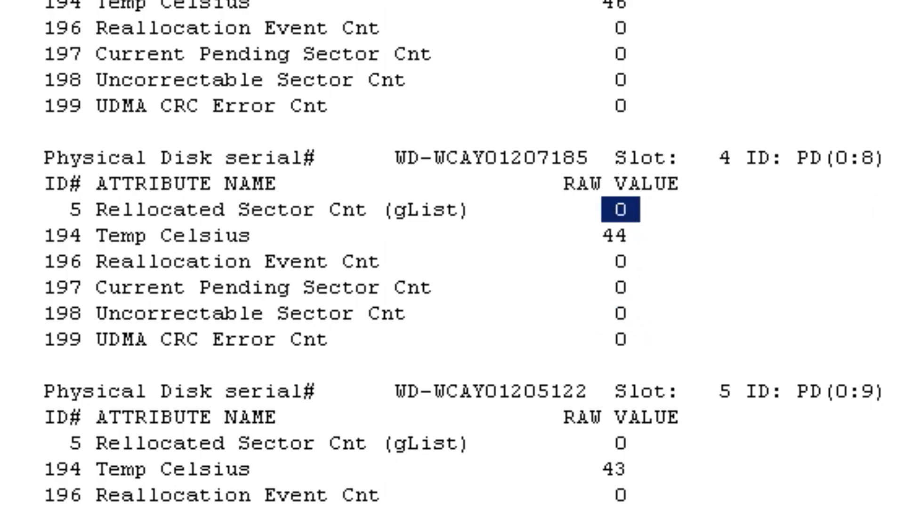
{"action": "scroll", "coordinate": [452, 254], "scroll_direction": "down", "scroll_amount": 5}
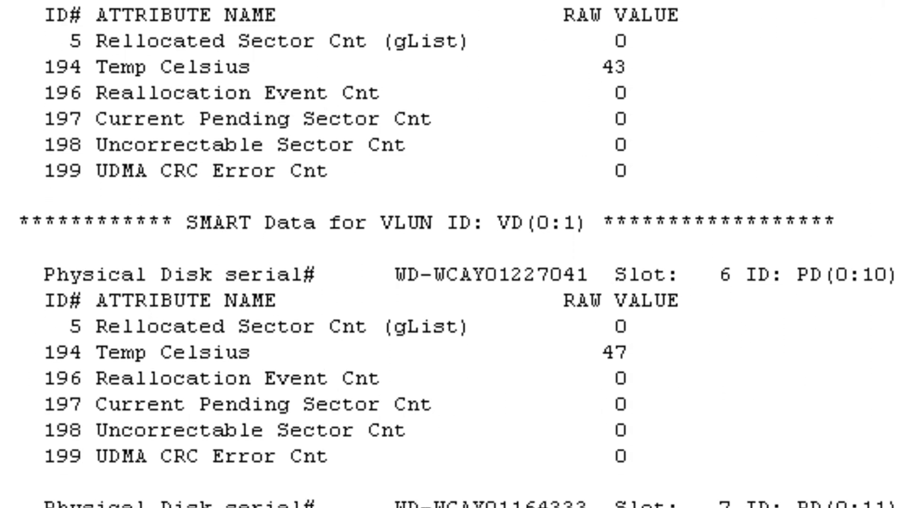
{"action": "scroll", "coordinate": [452, 254], "scroll_direction": "down", "scroll_amount": 10}
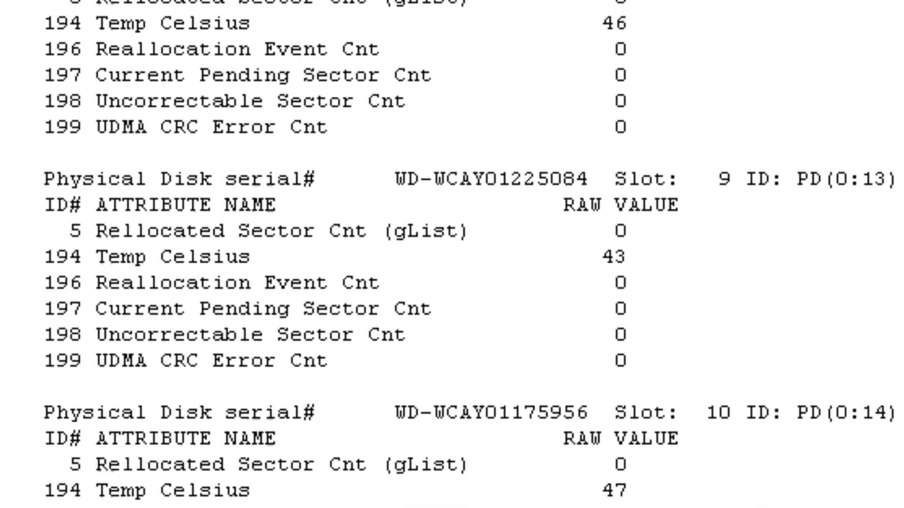
{"action": "scroll", "coordinate": [452, 254], "scroll_direction": "down", "scroll_amount": 12}
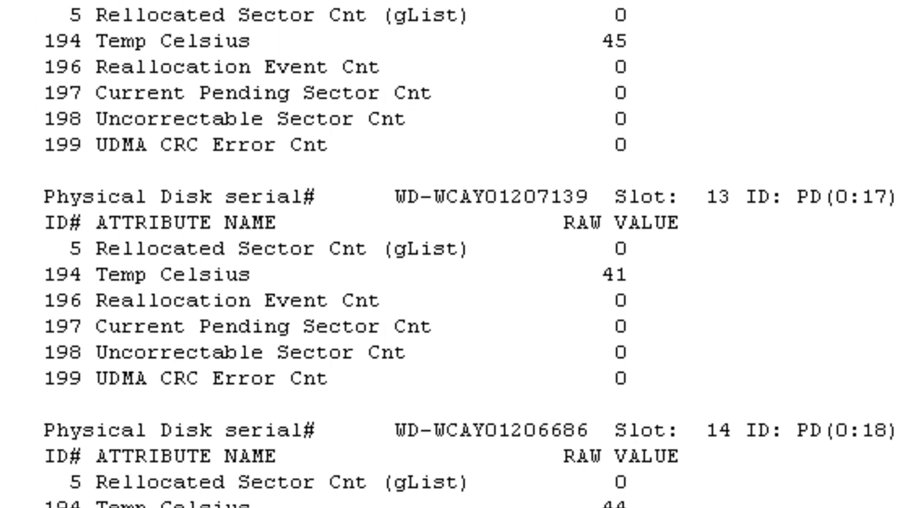
{"action": "scroll", "coordinate": [591, 414], "scroll_direction": "up", "scroll_amount": 2}
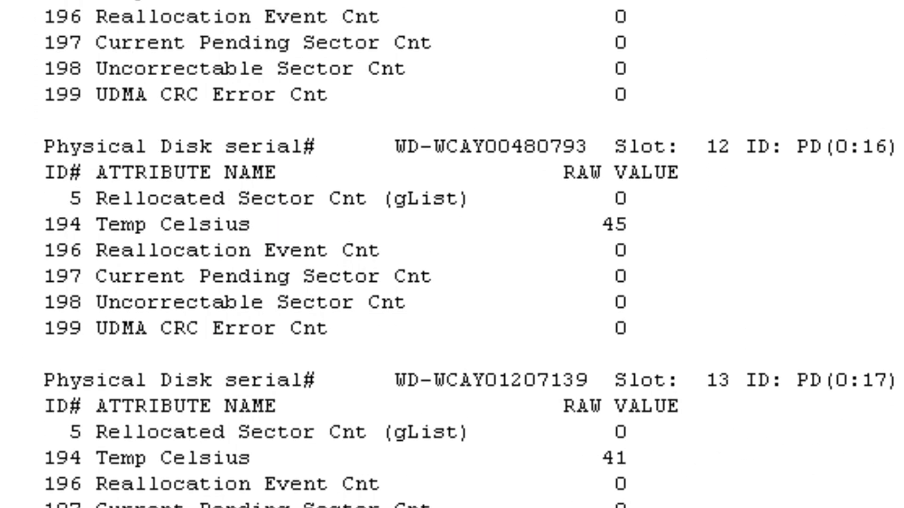
{"action": "scroll", "coordinate": [452, 254], "scroll_direction": "up", "scroll_amount": 20}
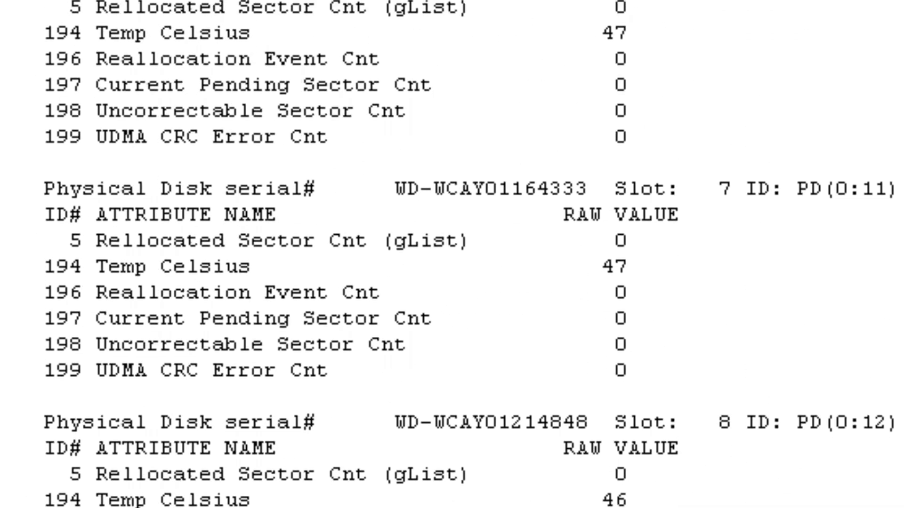
{"action": "scroll", "coordinate": [452, 254], "scroll_direction": "up", "scroll_amount": 10}
{"action": "double_click", "coordinate": [620, 250]}
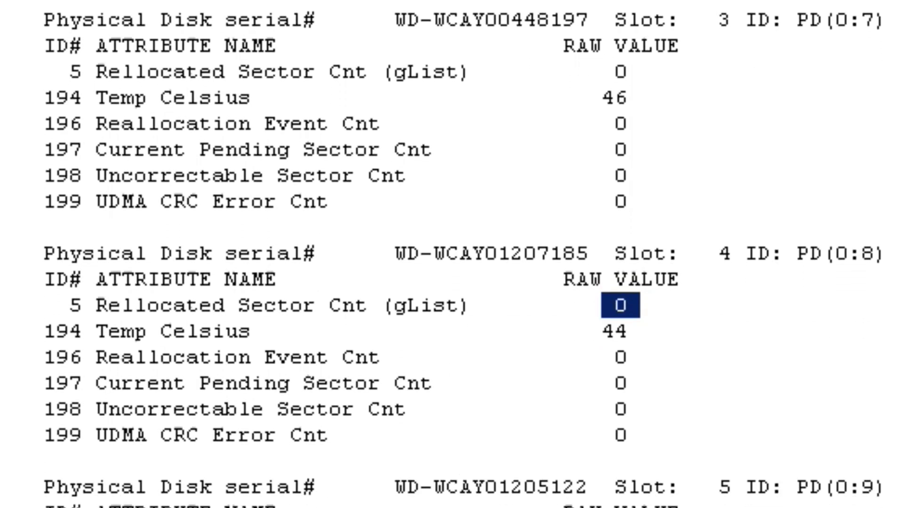
{"action": "double_click", "coordinate": [620, 72]}
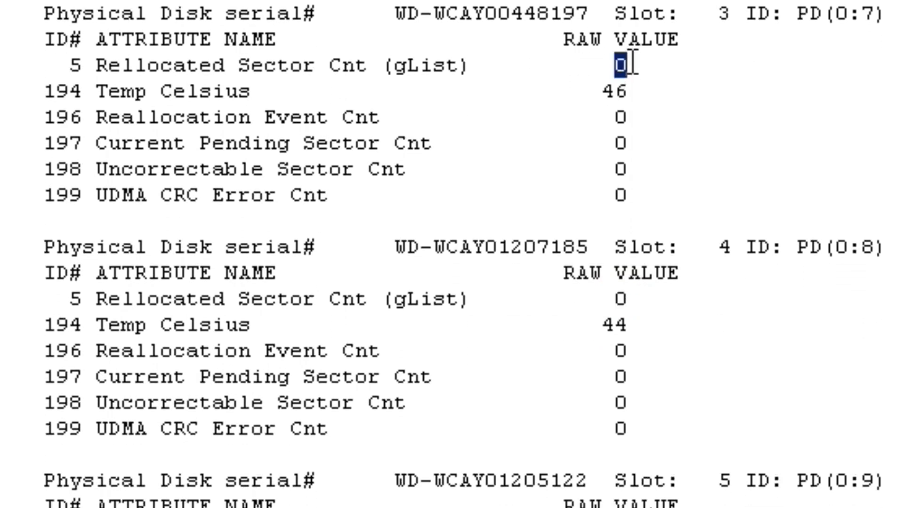
{"action": "left_click_drag", "start_coordinate": [82, 66], "coordinate": [694, 197]}
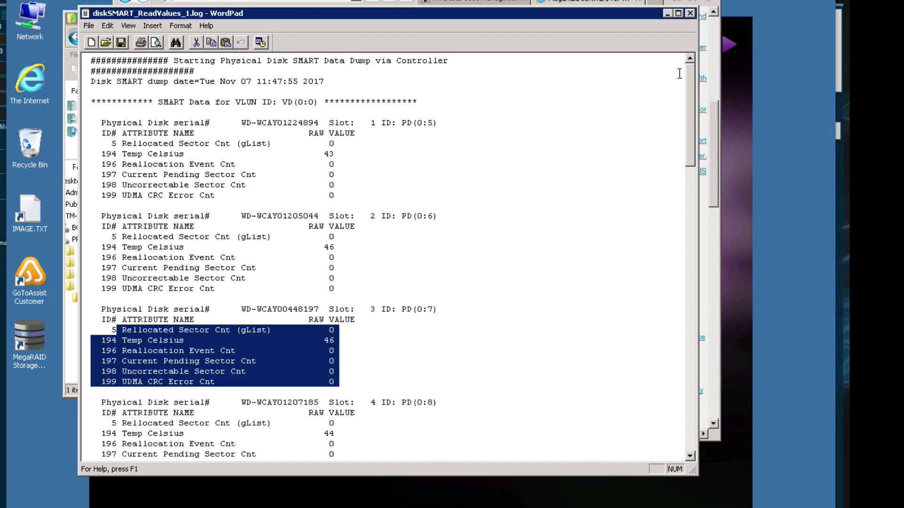
{"action": "left_click_drag", "start_coordinate": [694, 122], "coordinate": [665, 19]}
Step: Minimize the remote WordPad log, return to the Mac, and ready the Storage Manager command field
{"action": "left_click", "coordinate": [670, 15]}
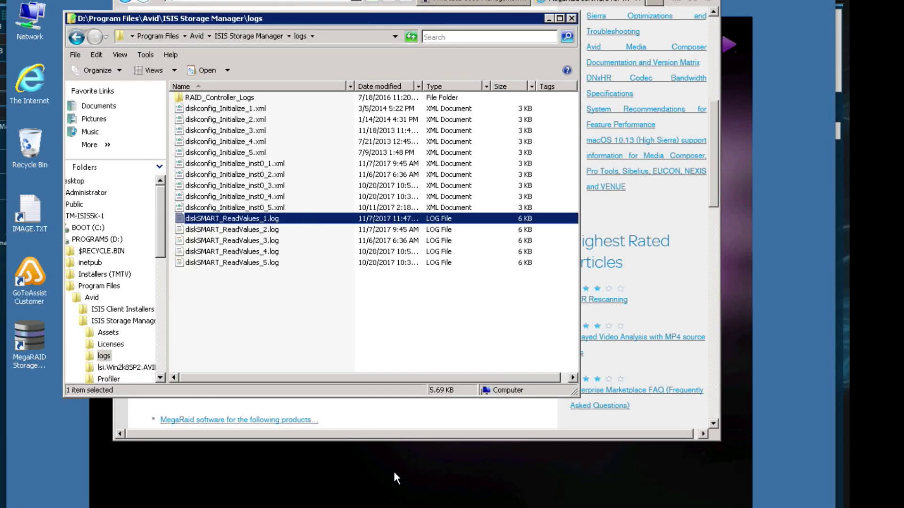
{"action": "key", "text": "super+m"}
{"action": "left_click", "coordinate": [291, 91]}
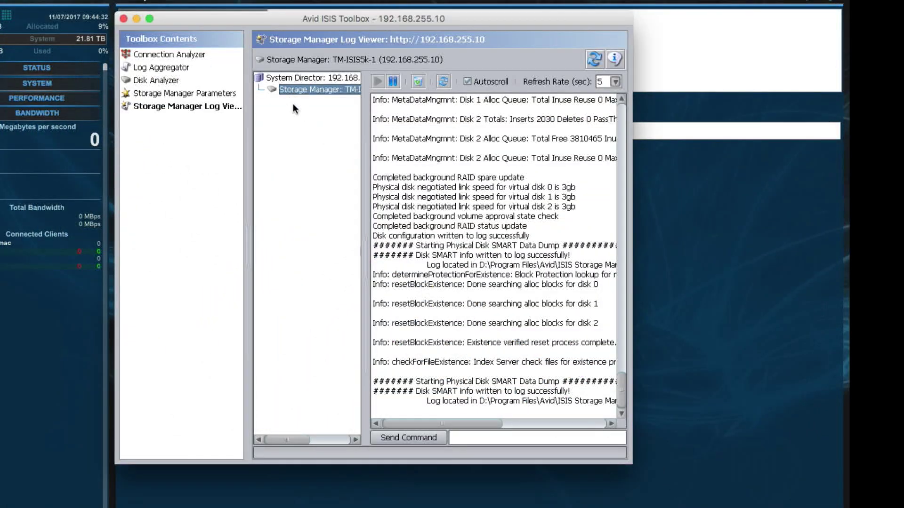
{"action": "left_click", "coordinate": [472, 442]}
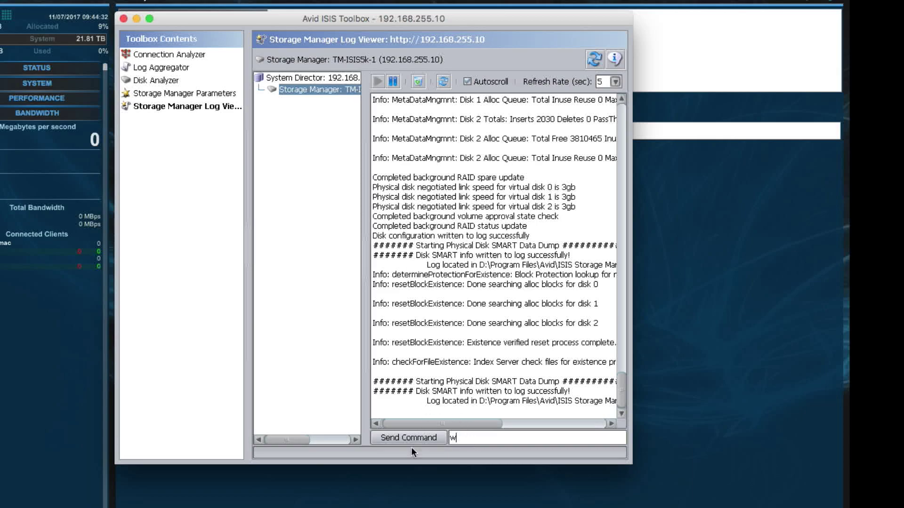